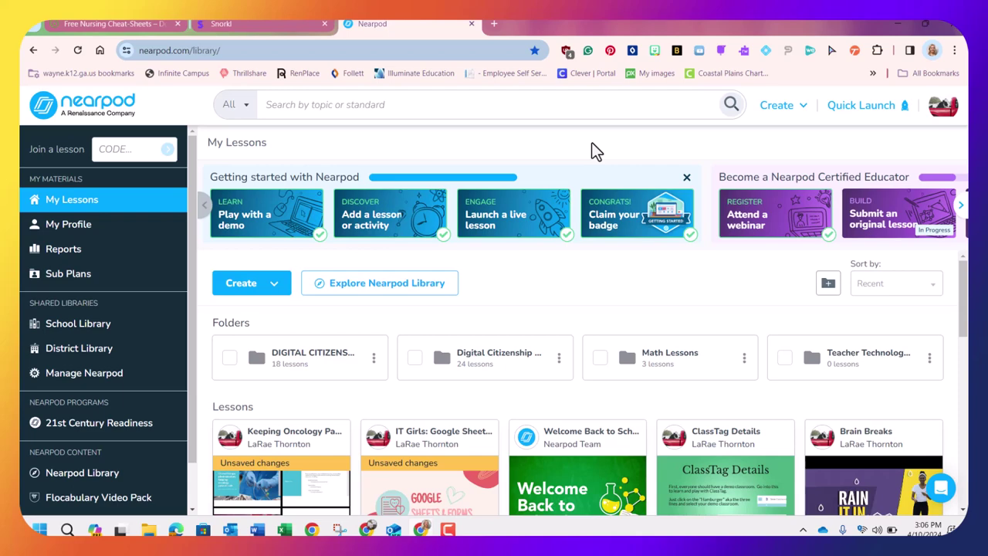
- Create a new blank lesson from the My Lessons page
drag(591, 151, 279, 292)
click(280, 292)
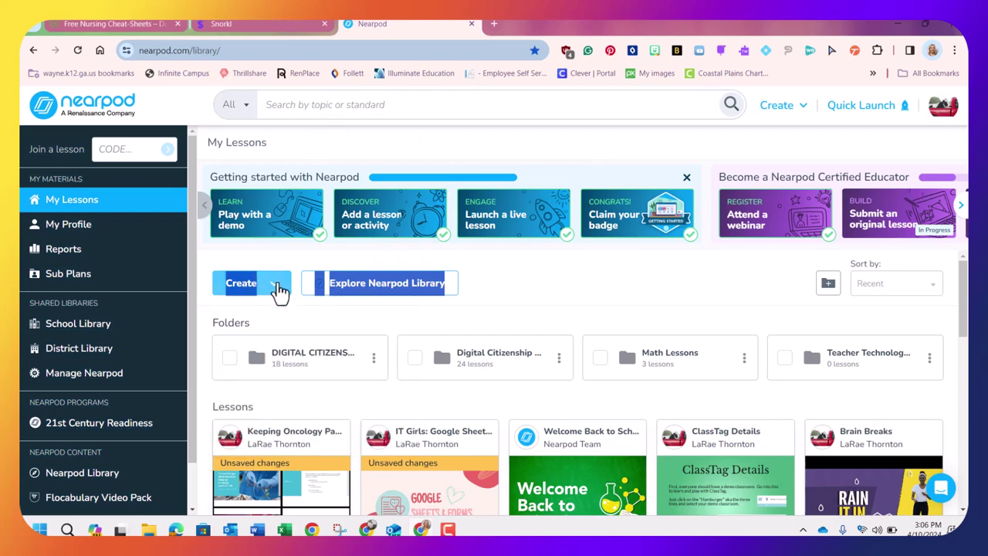
click(263, 259)
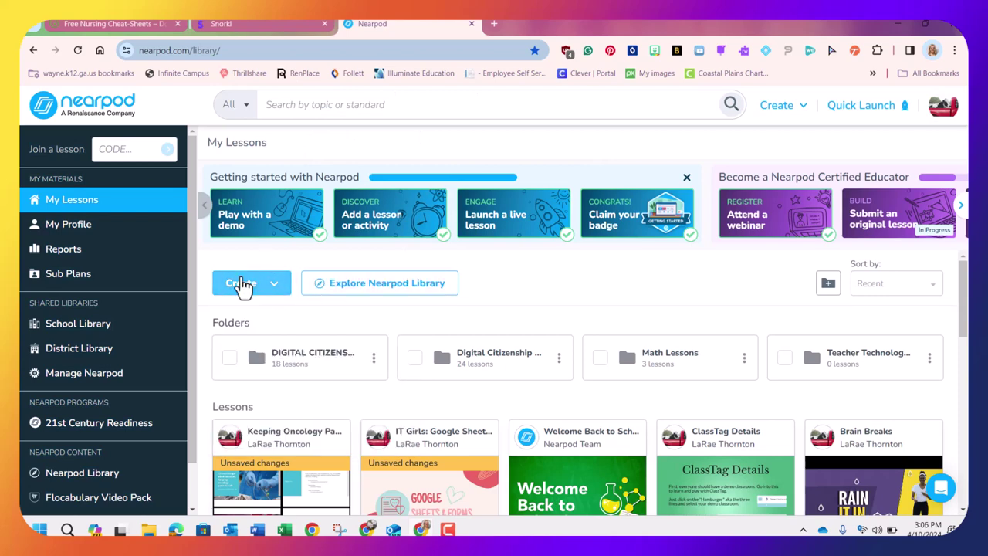
click(243, 284)
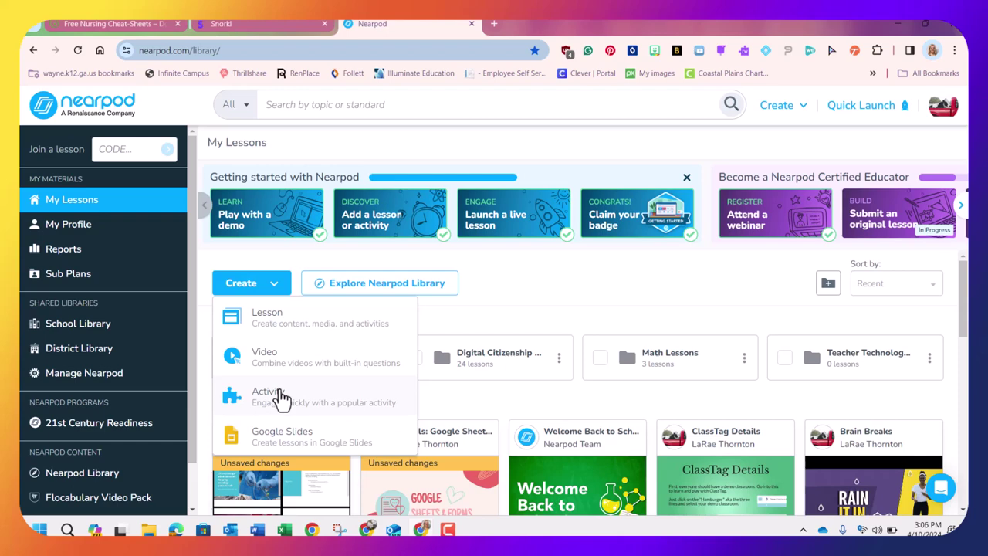
click(267, 318)
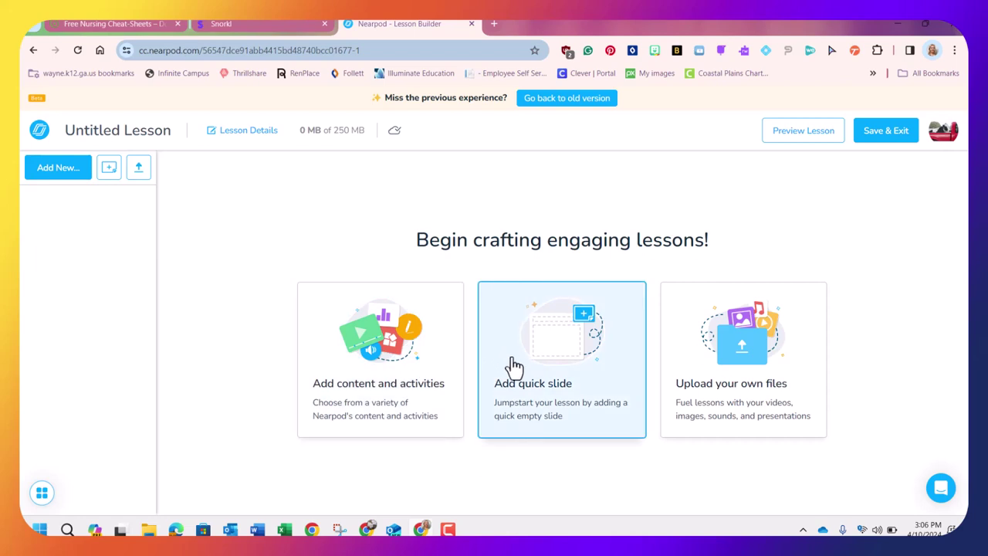
- Upload the Reading Fluency For Curriculum presentation into the lesson from Documents > 2022-23 Instructional Technology > Reading Fluency
click(743, 358)
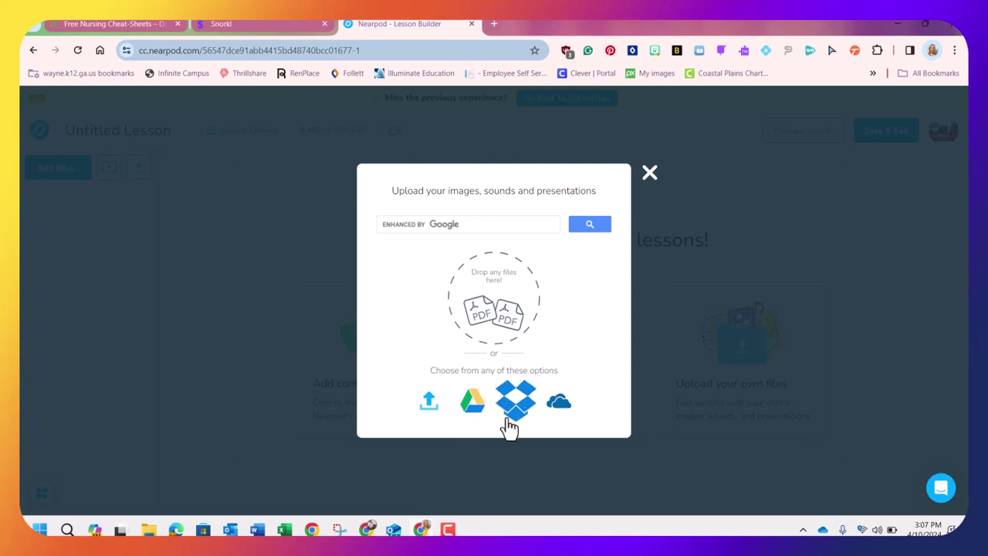
click(430, 408)
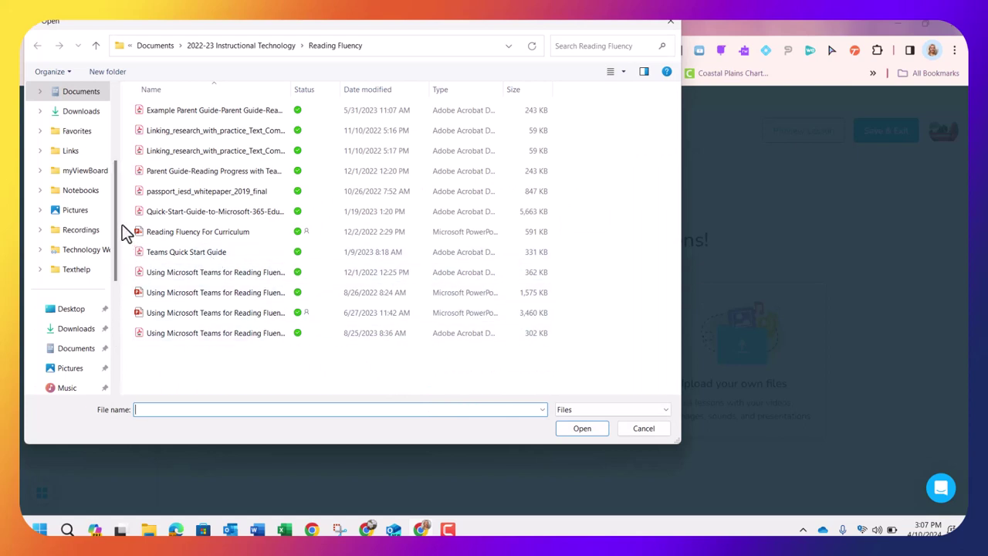
click(85, 93)
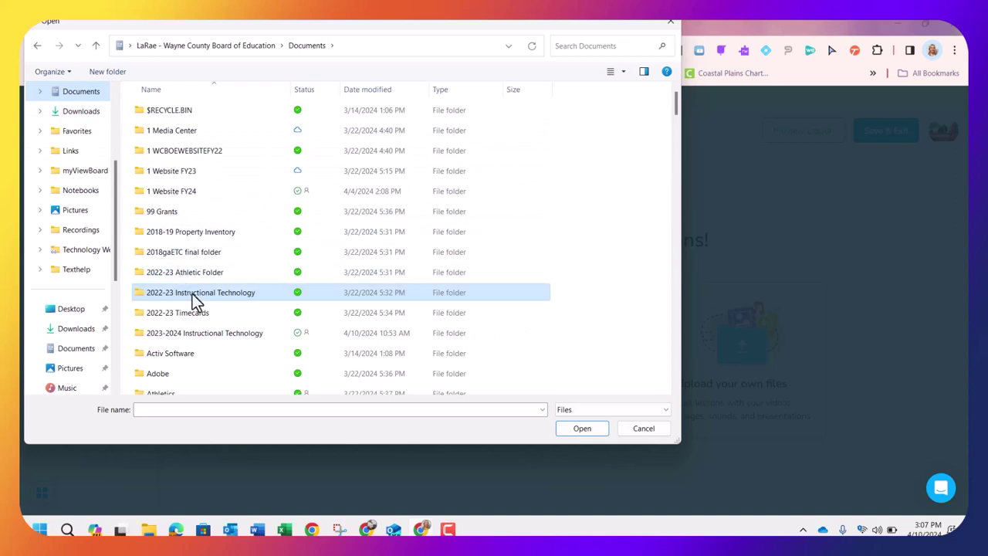
double_click(192, 293)
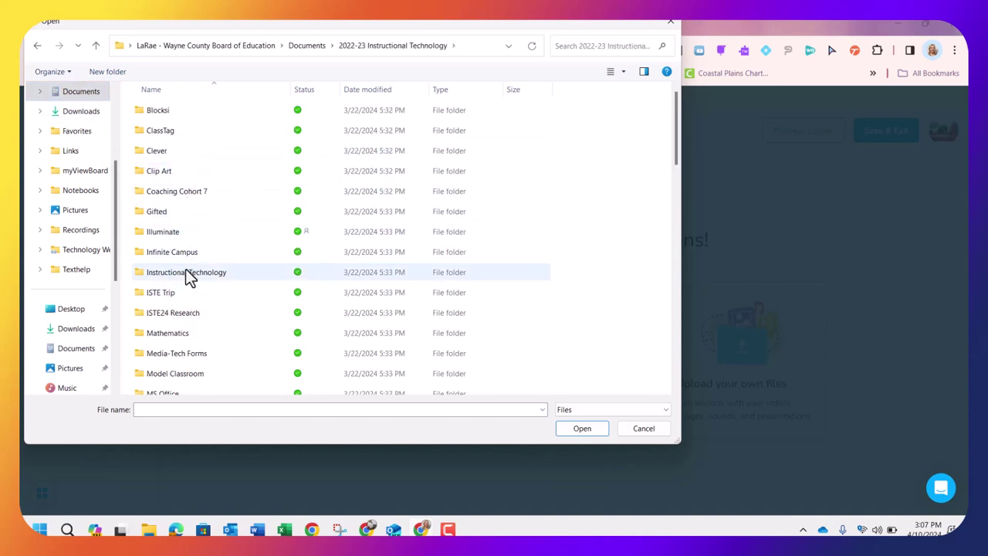
scroll(200, 305, down, 3)
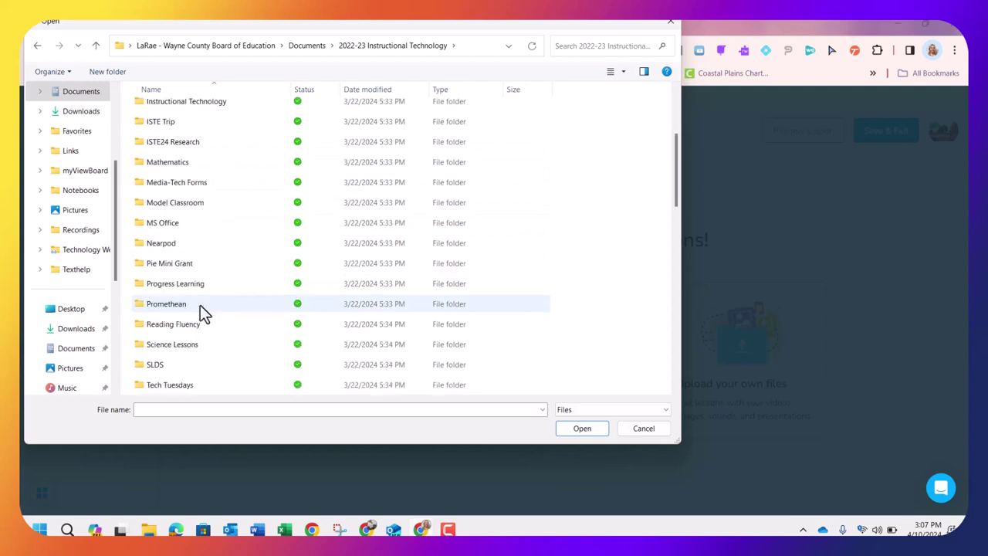
double_click(186, 325)
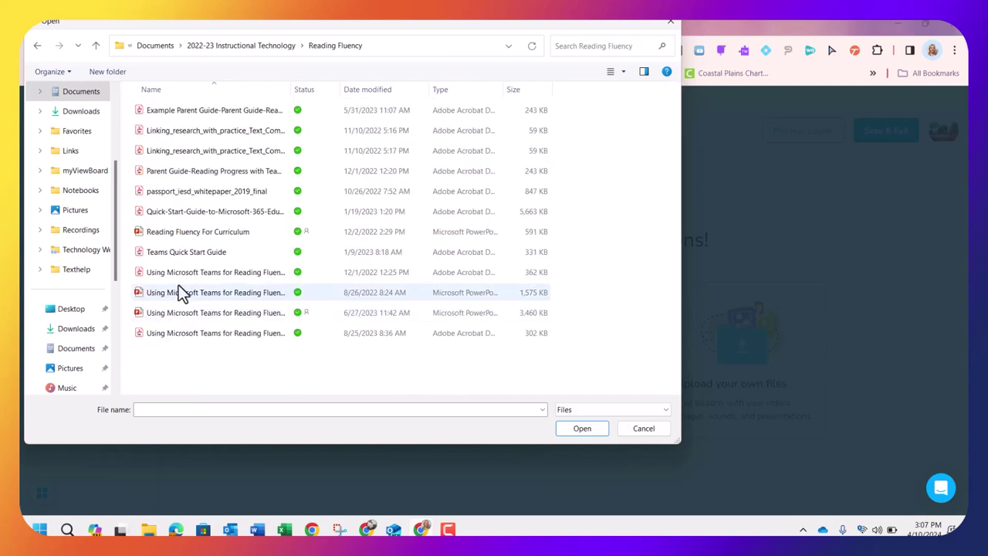
click(186, 232)
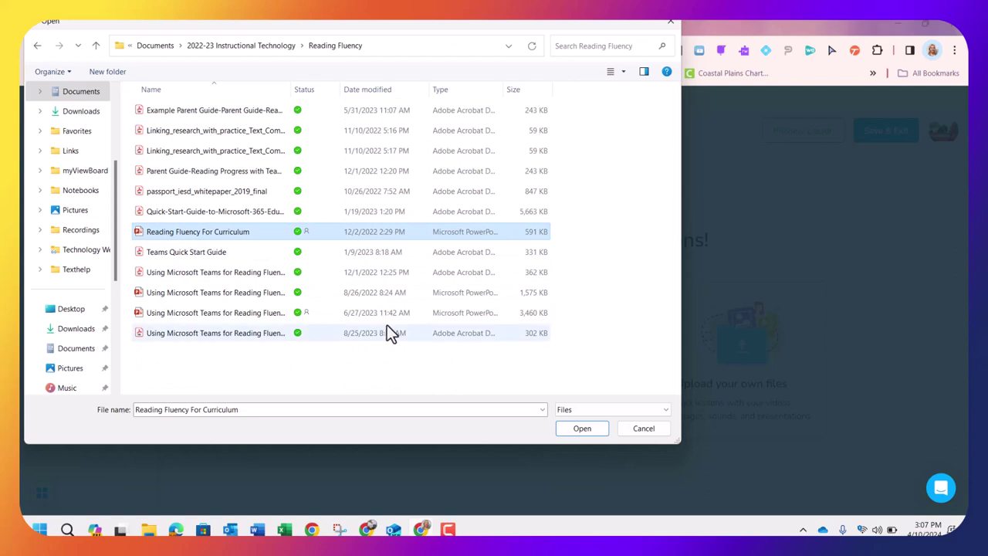
click(591, 430)
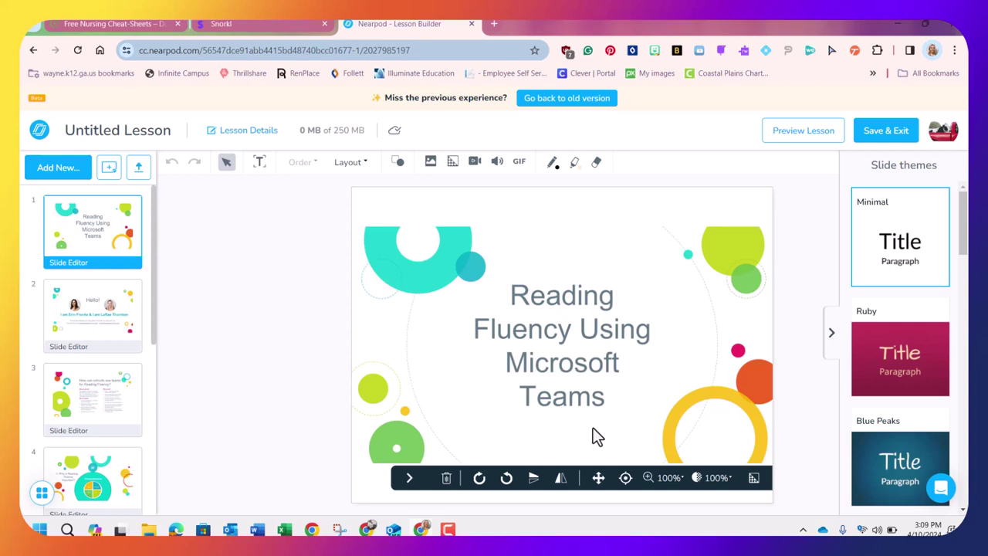
- Review the content and activity types that can be added to the lesson, from Create through Discussions, without adding any
click(64, 173)
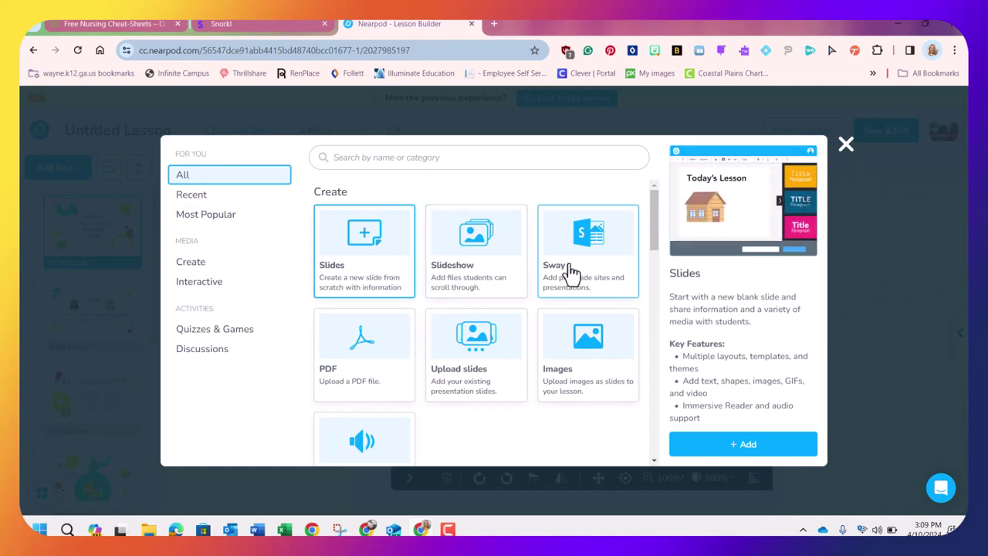
scroll(569, 273, down, 1)
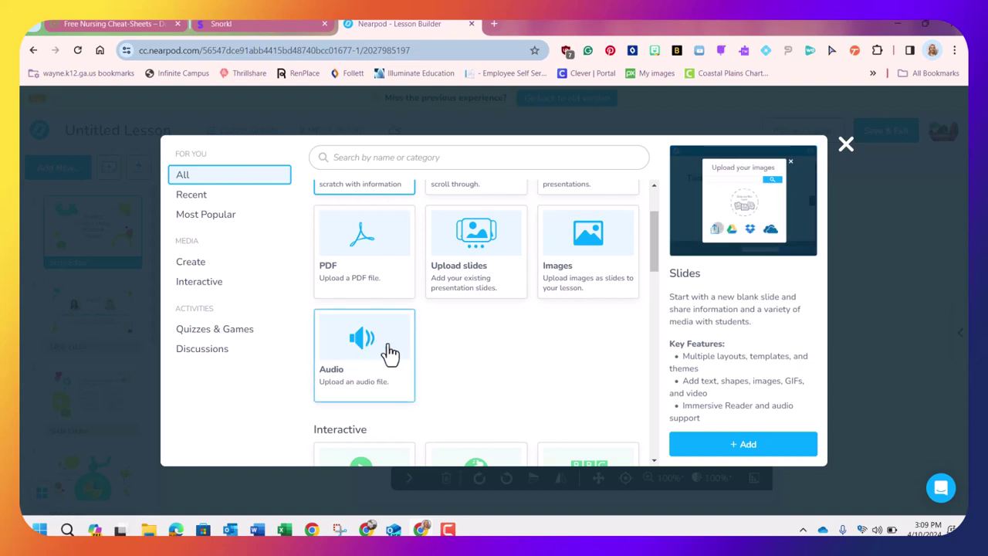
scroll(464, 349, down, 2)
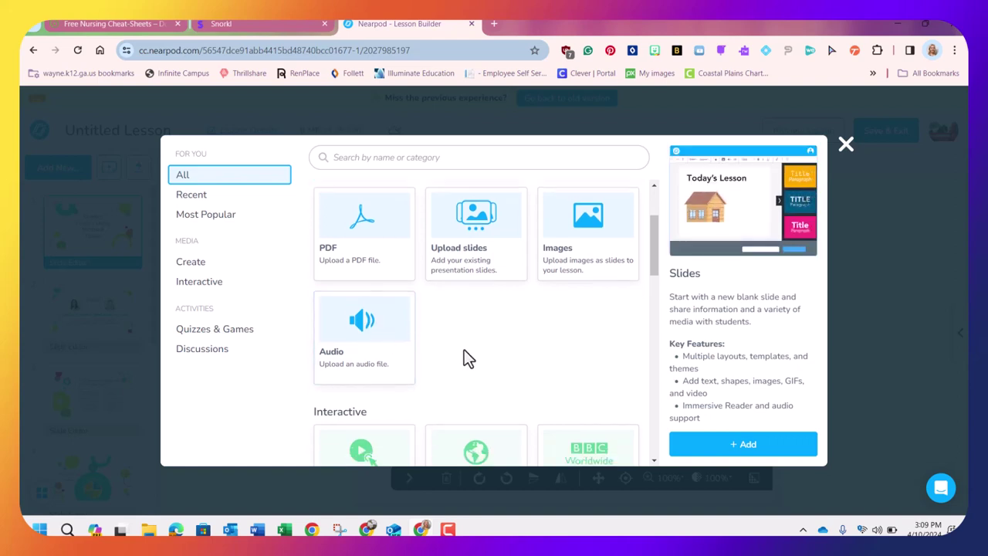
scroll(465, 351, down, 2)
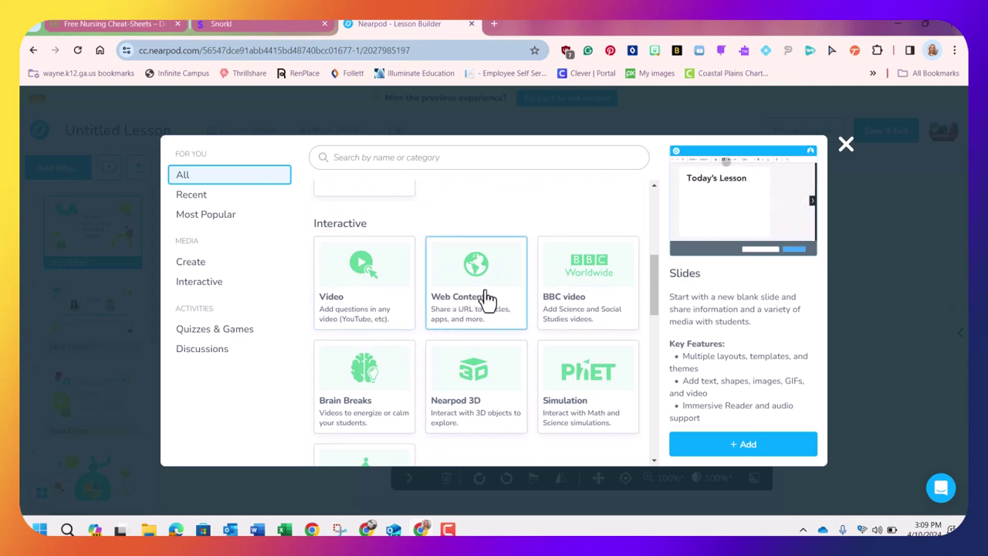
scroll(587, 305, down, 3)
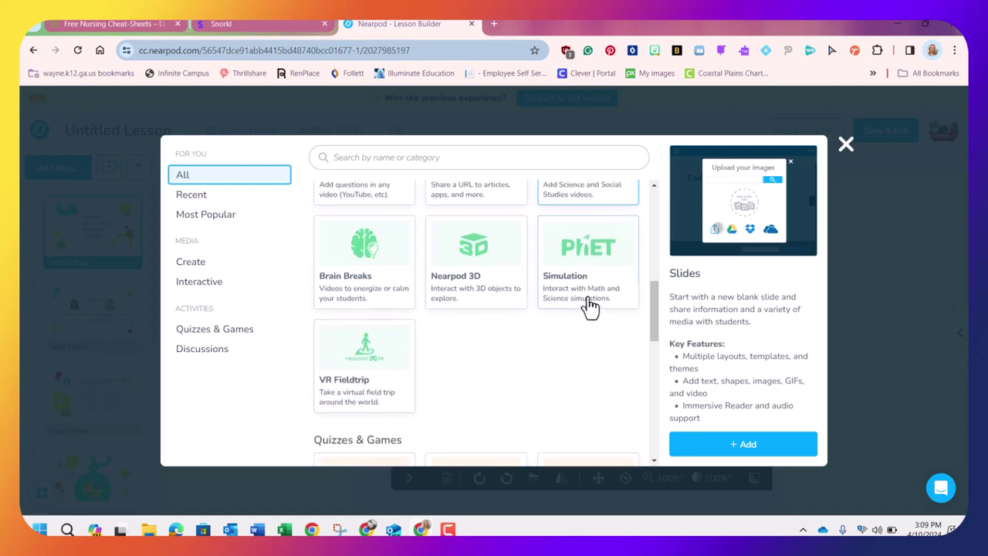
scroll(435, 375, down, 2)
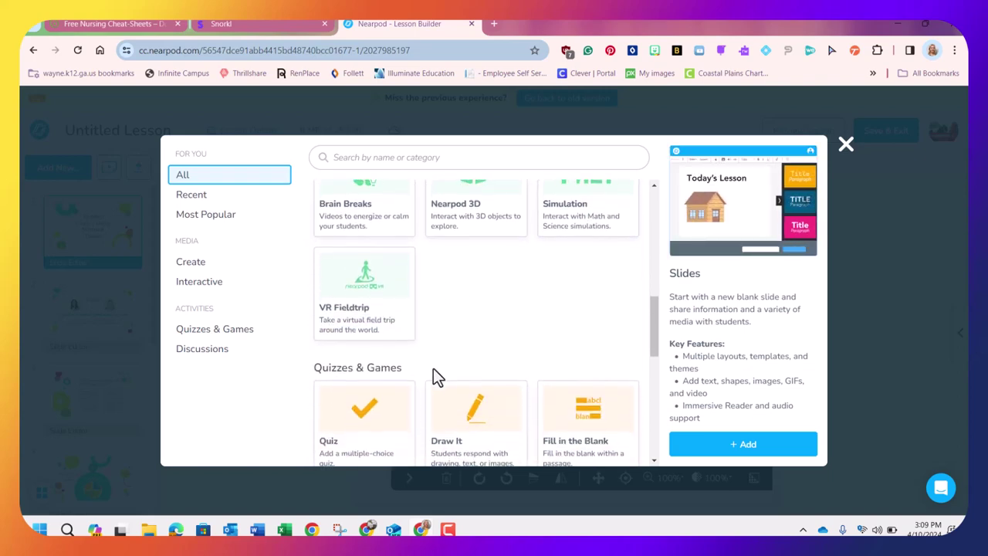
scroll(436, 377, down, 2)
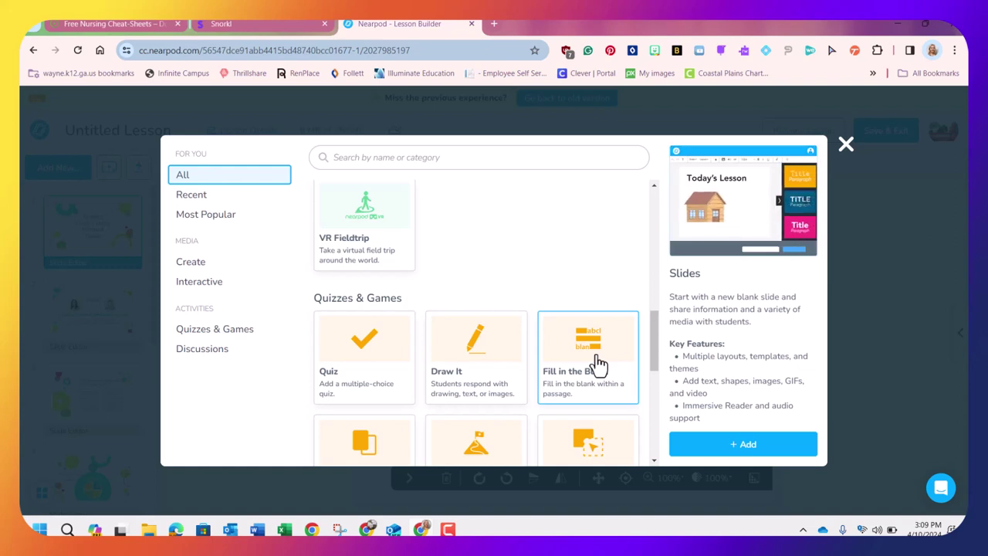
scroll(598, 362, down, 1)
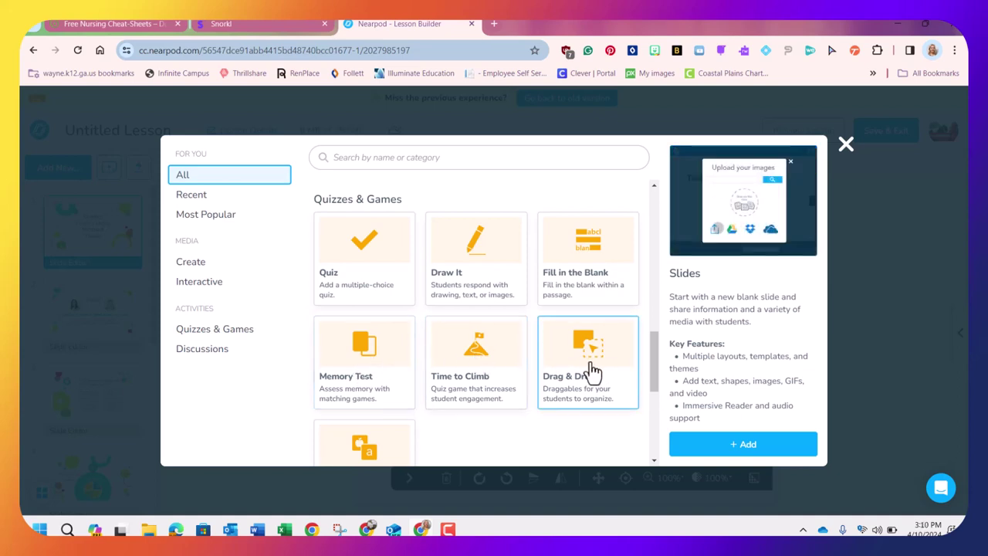
scroll(593, 372, down, 1)
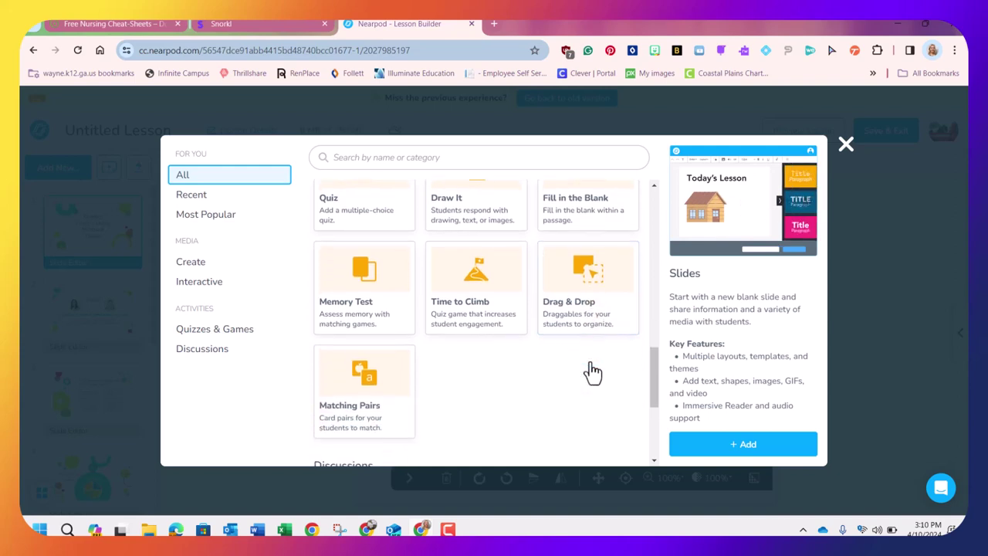
scroll(593, 372, down, 1)
scroll(593, 373, down, 1)
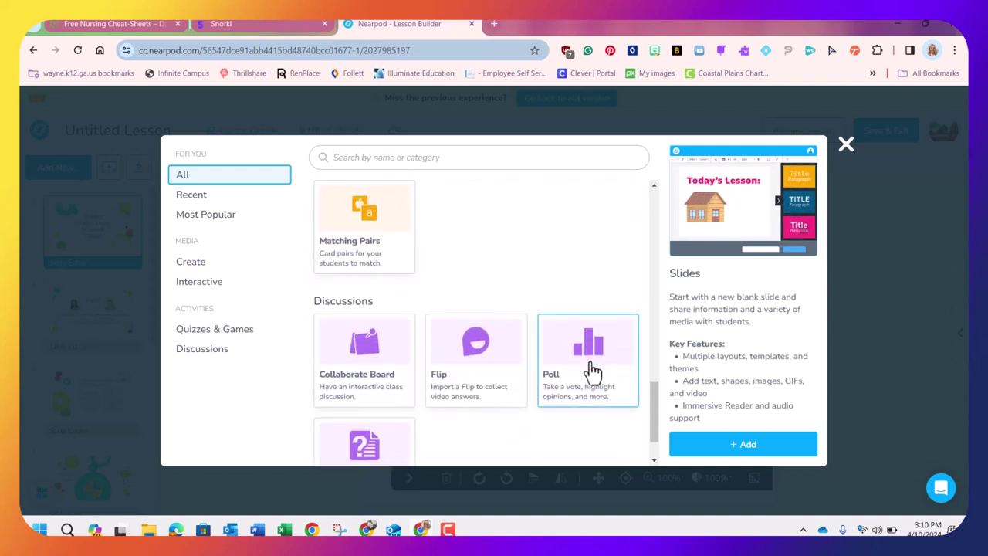
scroll(592, 375, down, 1)
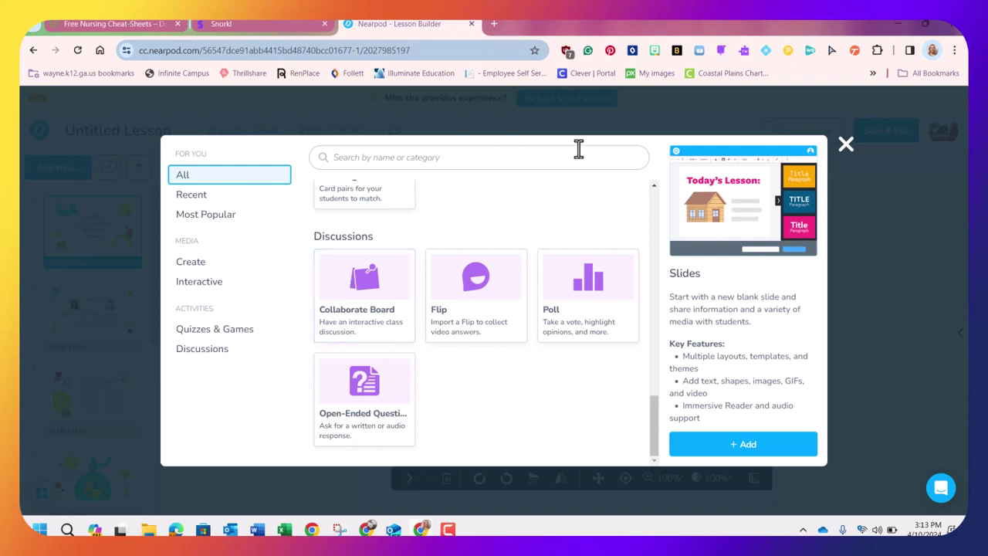
click(847, 145)
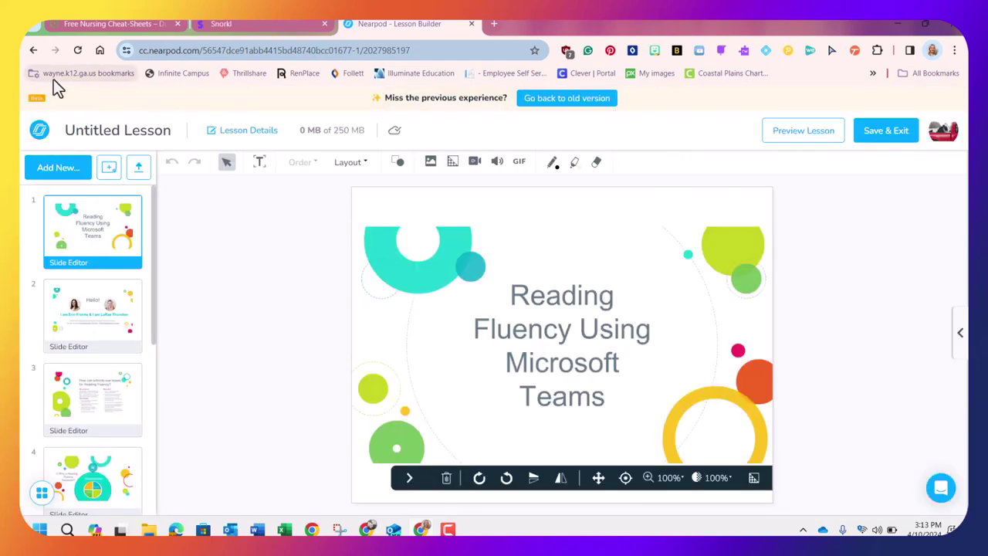
- Return to My Lessons and save the pending changes of the IT Girls: Google Sheets & Forms lesson
click(33, 49)
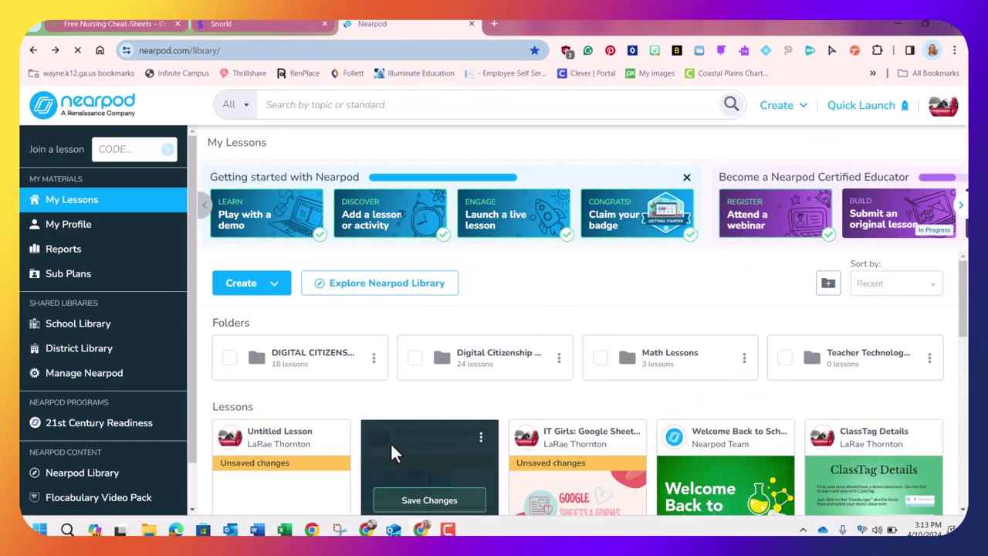
scroll(391, 443, down, 5)
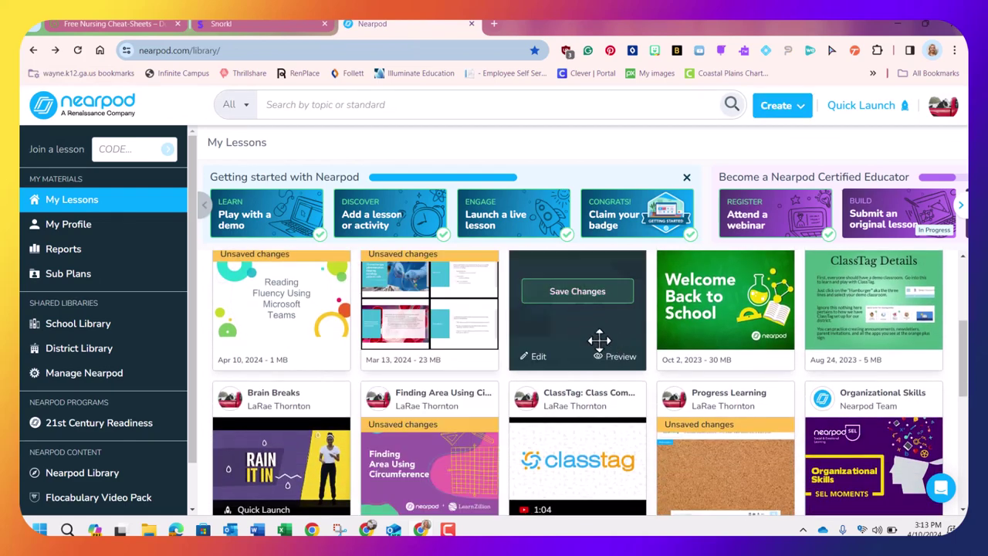
scroll(574, 337, up, 1)
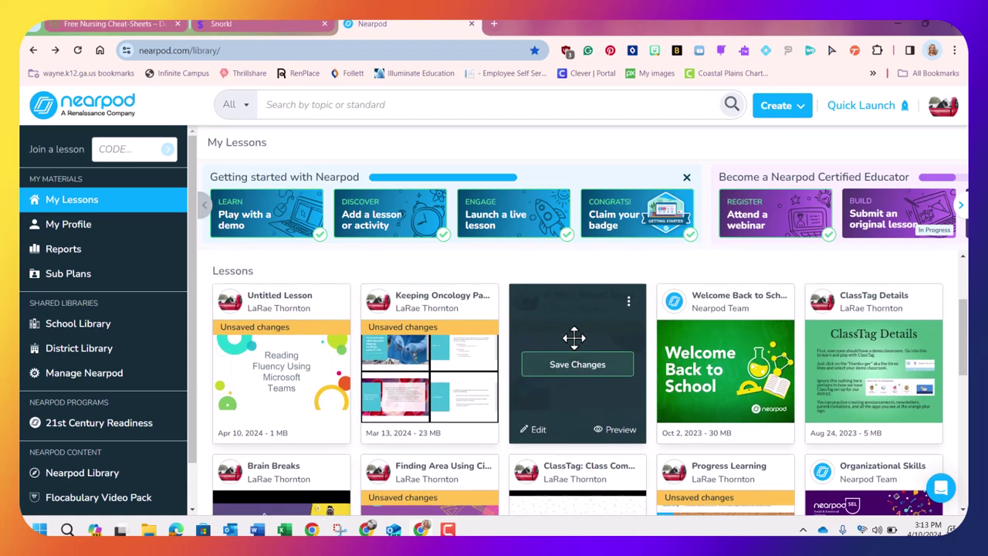
click(585, 370)
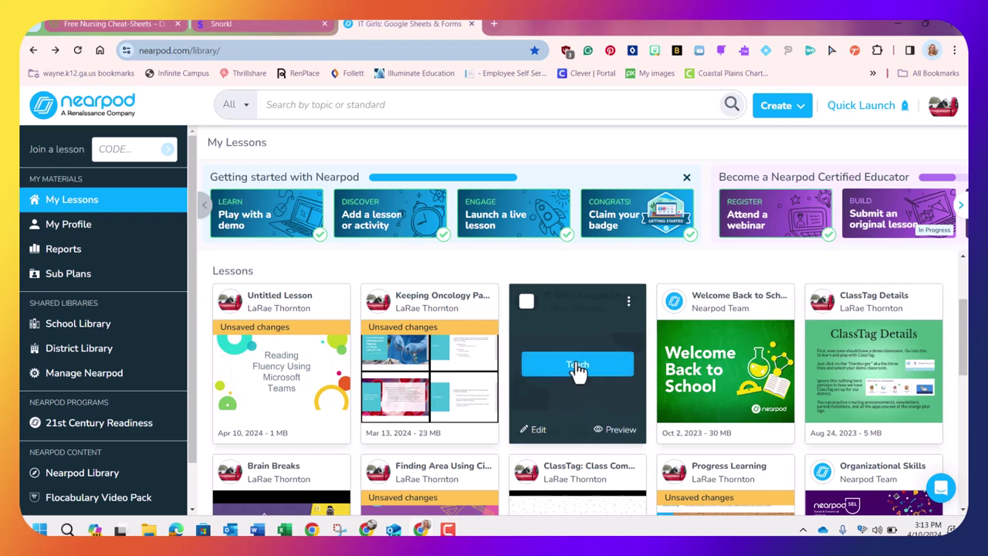
- Generate a Student-Paced join code for the IT Girls: Google Sheets & Forms lesson, then dismiss the sharing window
click(577, 366)
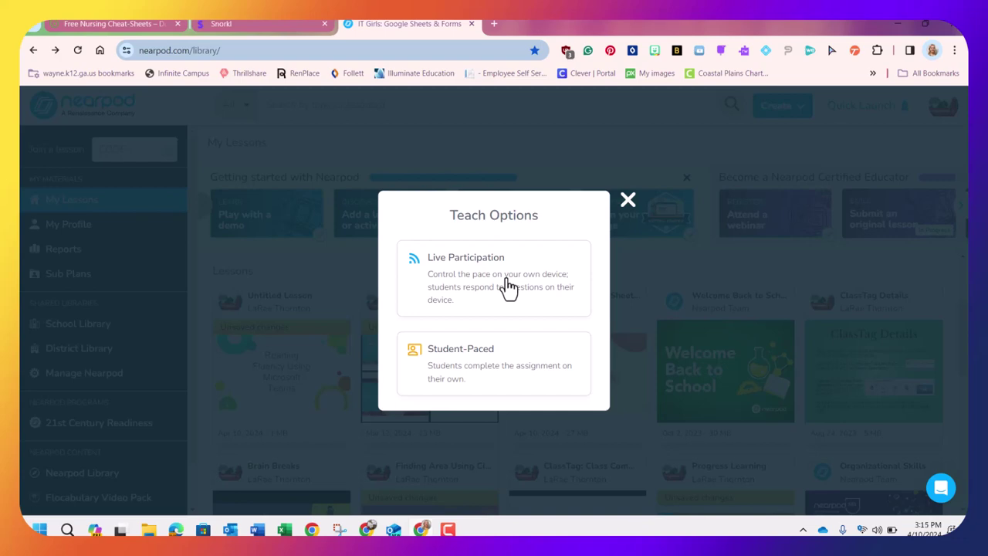
click(479, 362)
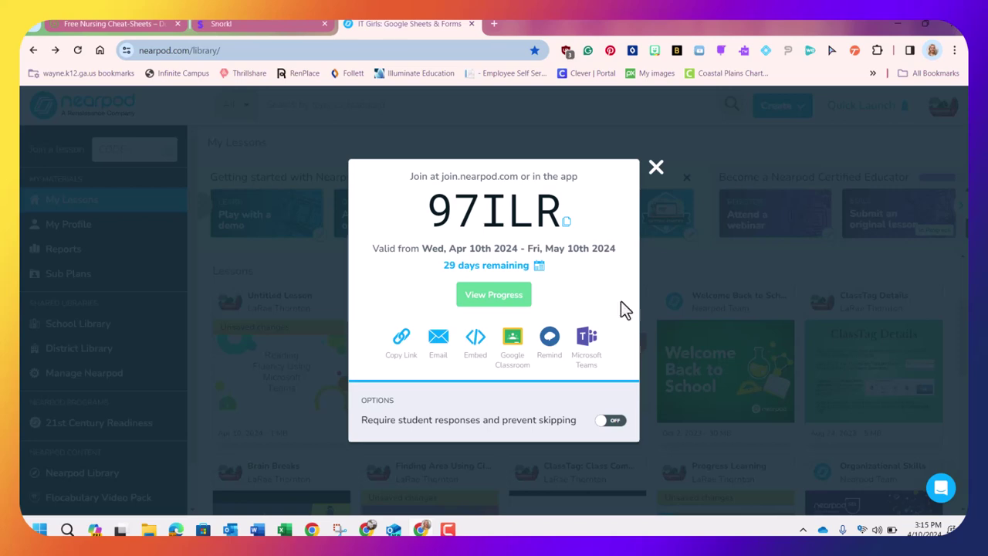
click(655, 171)
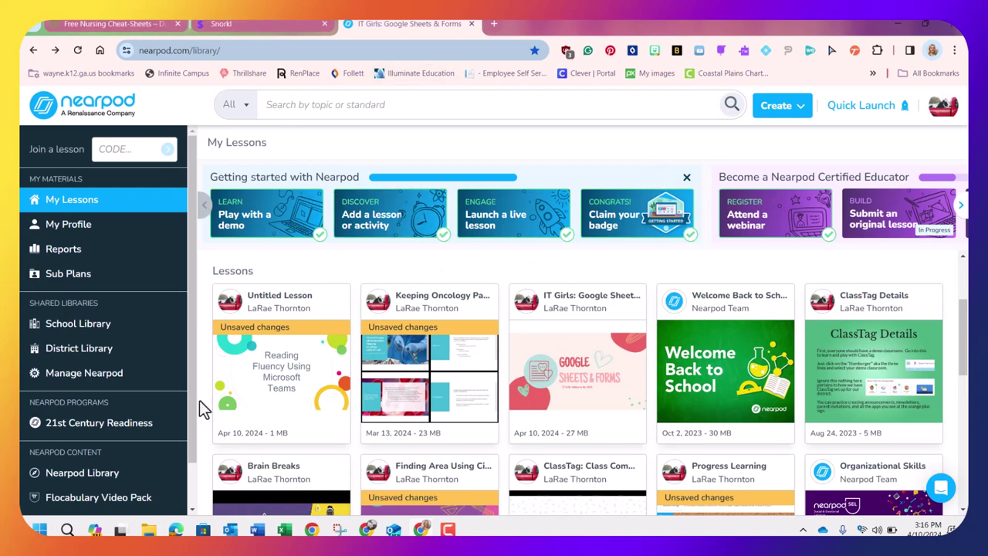
- Switch to the Nursing Tech Presentation in Canva and present it full screen from the Nearpod for College Educators slide
mouse_move(177, 531)
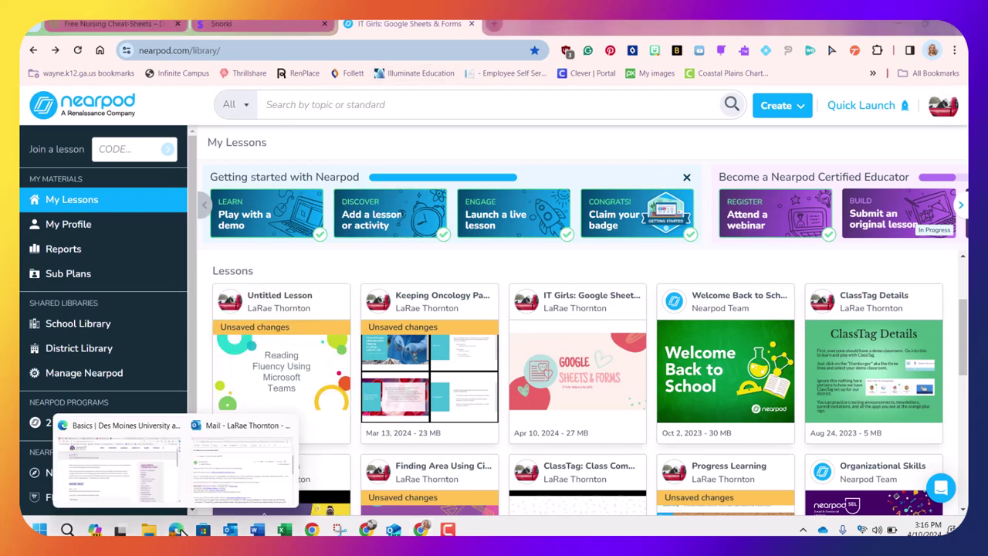
click(226, 500)
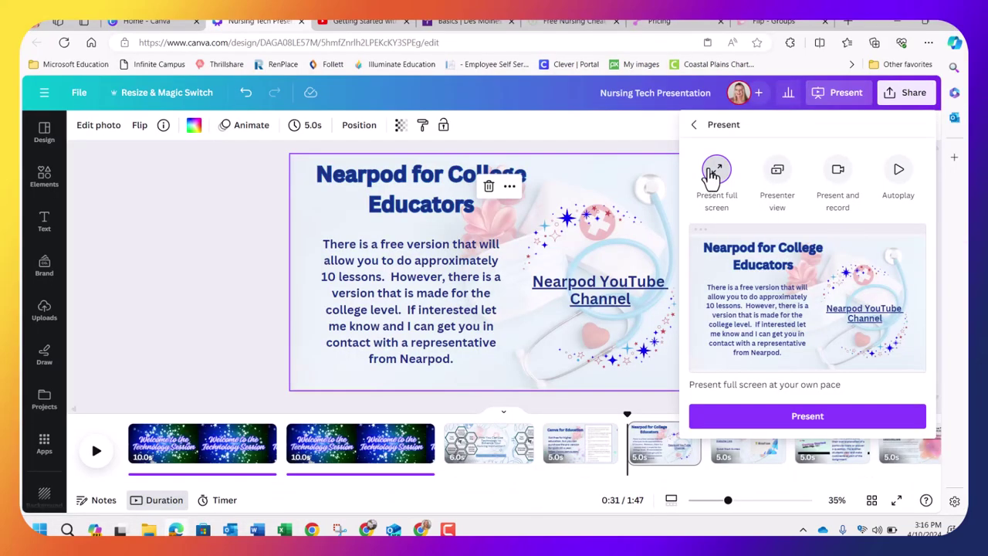
click(807, 419)
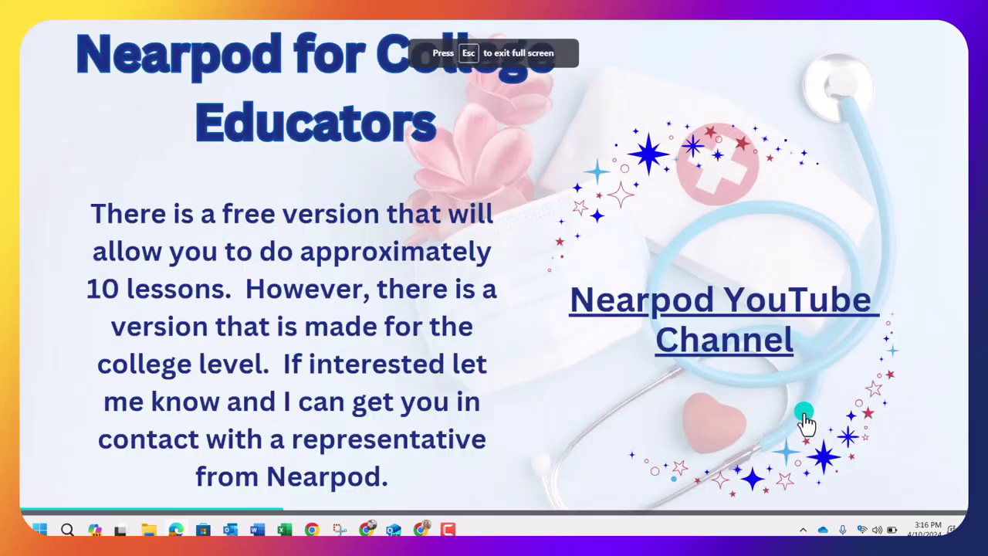
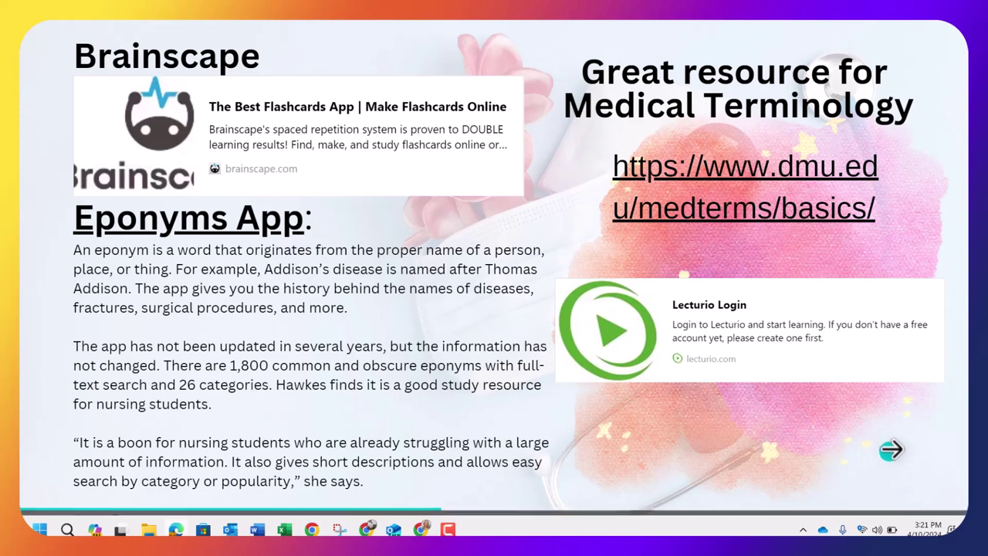
- Leave the slideshow, open the Lecturio Login link from the Brainscape slide, and dismiss the NCLEX-RN Practice Week pop-up
key(Escape)
key(Escape)
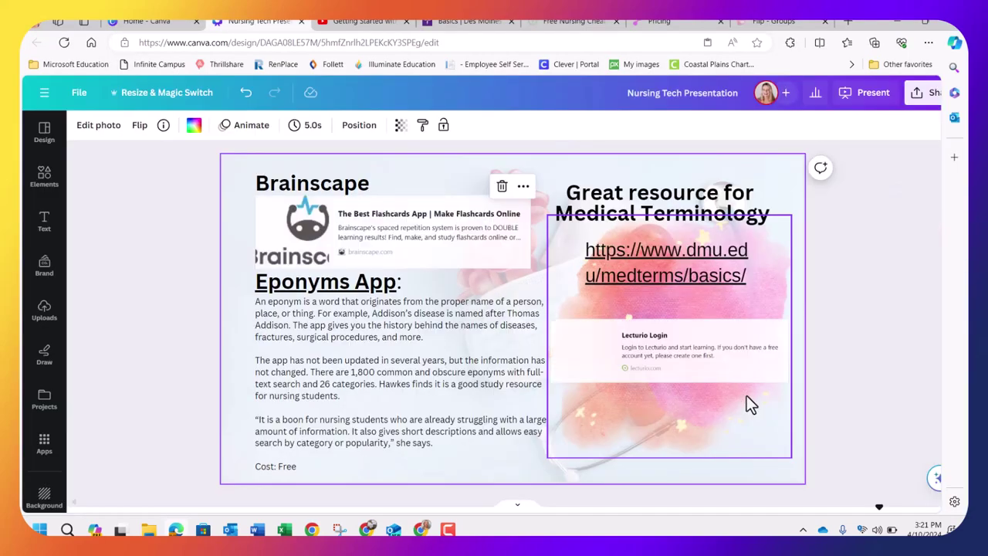
click(629, 315)
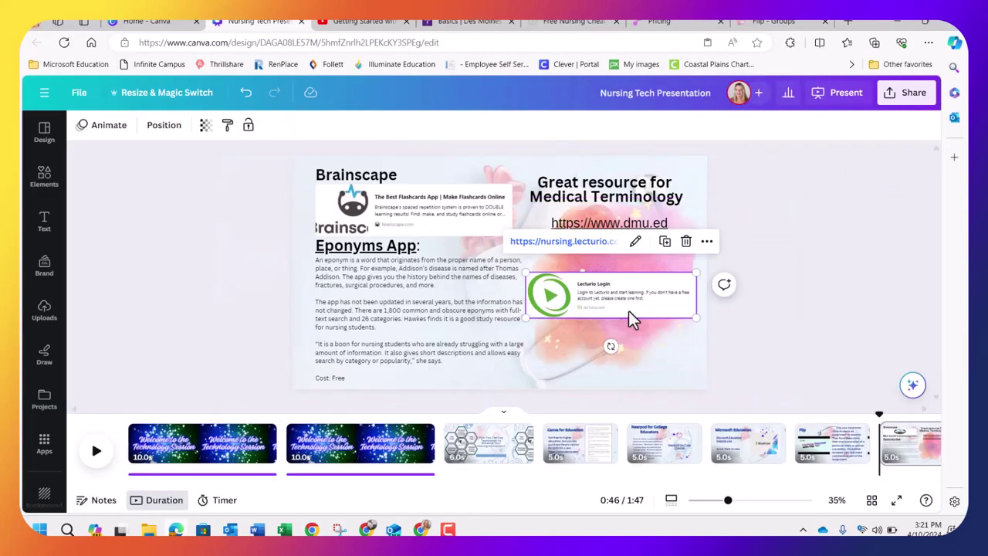
click(575, 242)
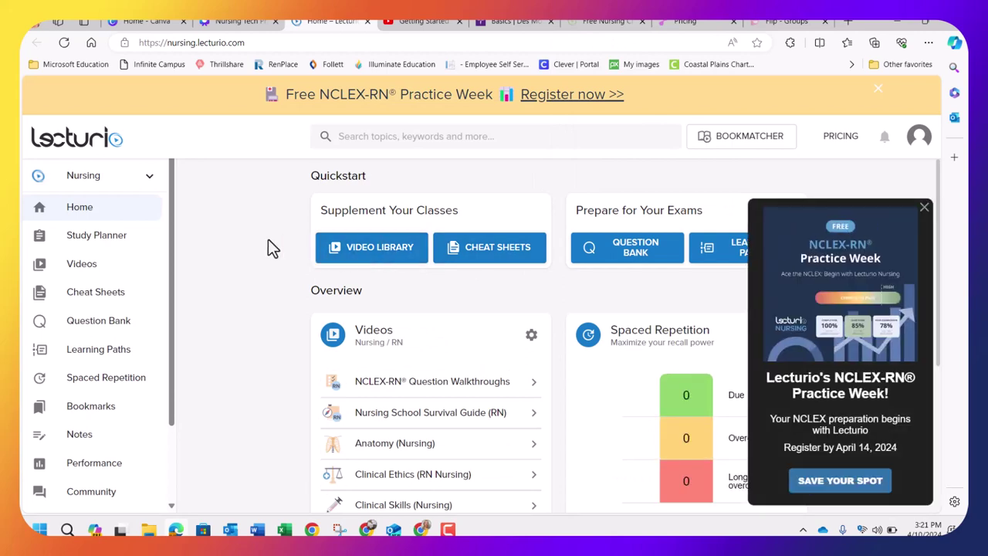
click(925, 209)
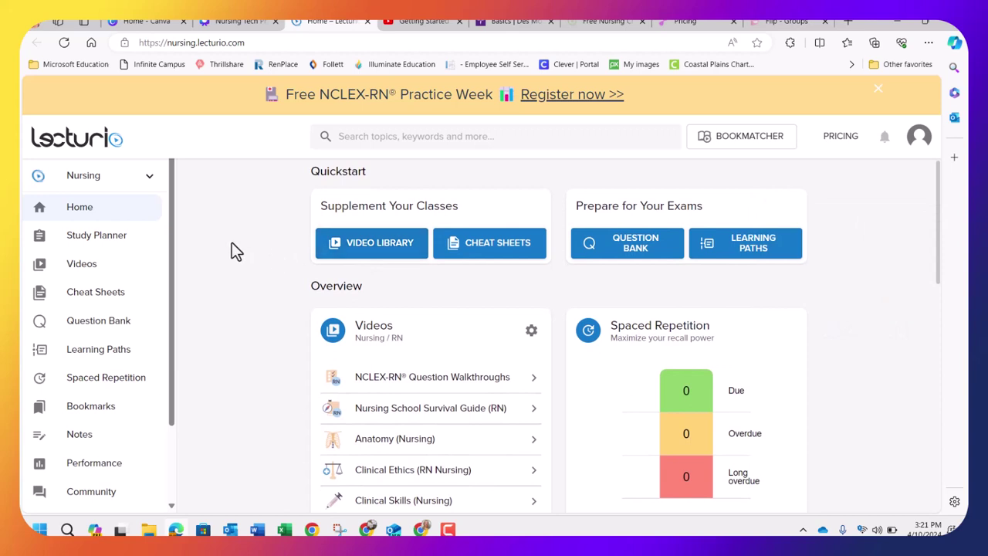
- Open Lecturio's Cheat Sheets, examine the topic categories and downloadable nursing sheets, and close that page
scroll(235, 250, down, 1)
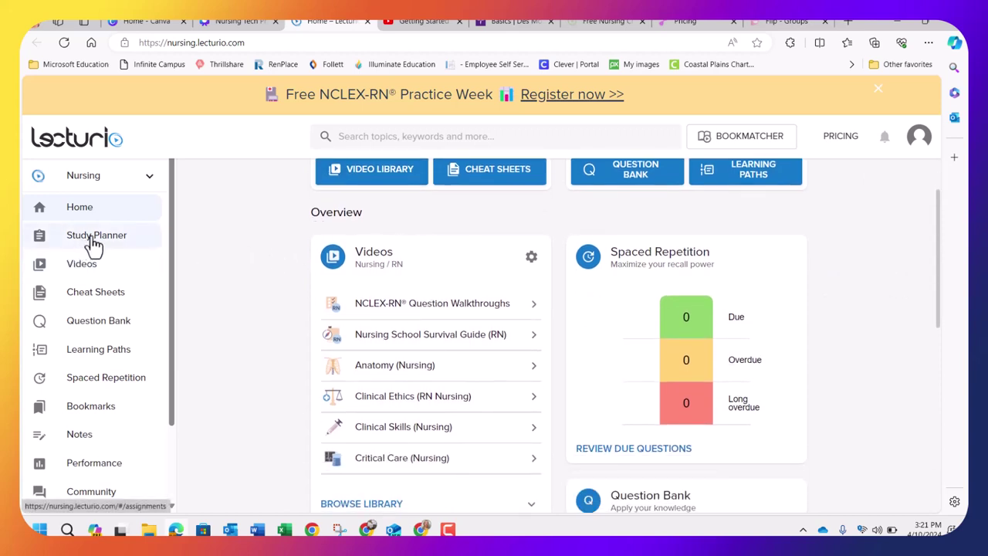
click(81, 301)
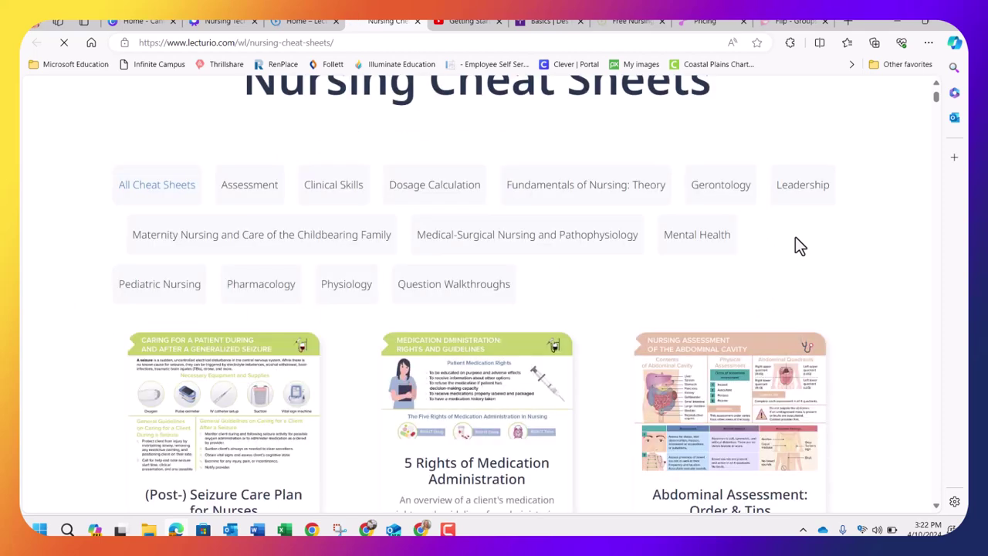
scroll(864, 271, down, 3)
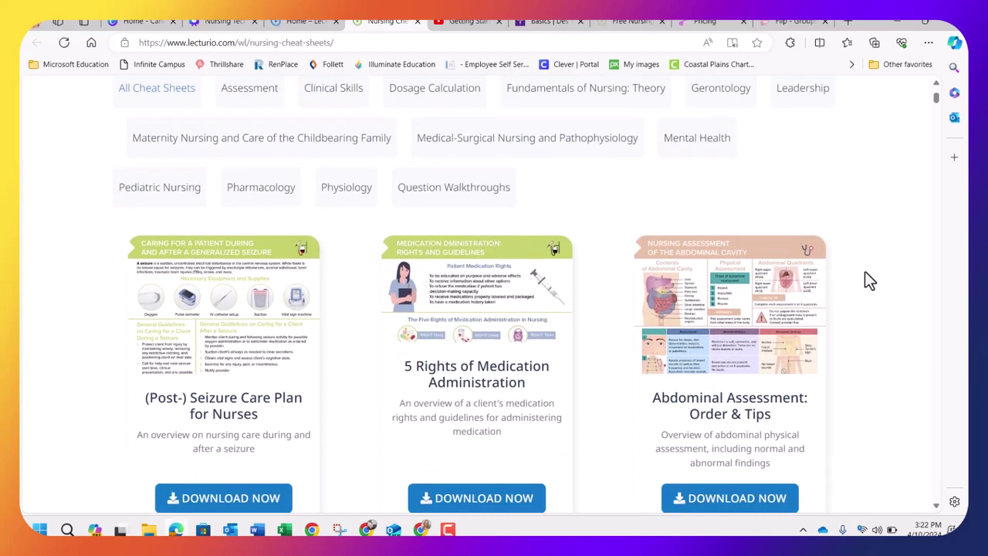
scroll(865, 272, down, 2)
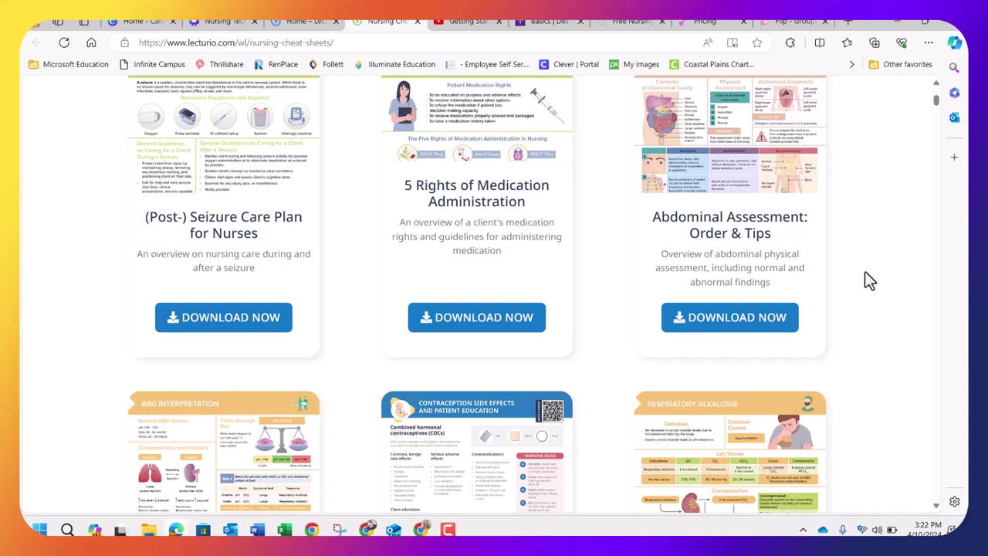
scroll(865, 272, down, 5)
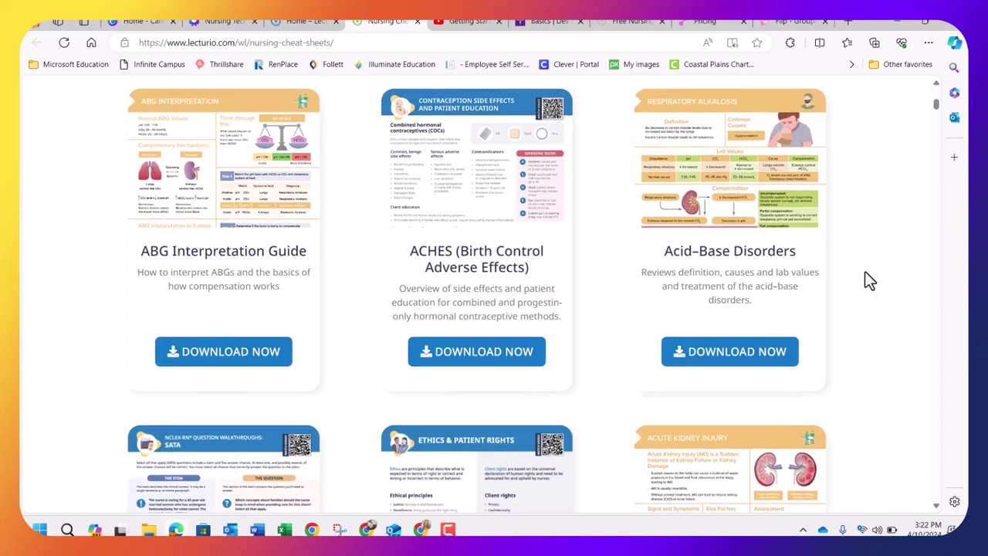
scroll(864, 272, down, 6)
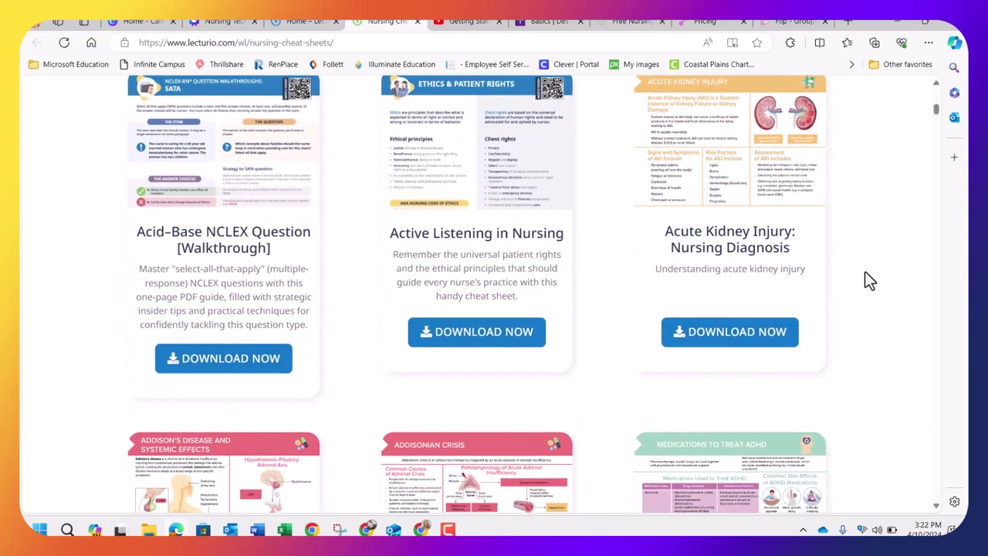
scroll(865, 272, down, 5)
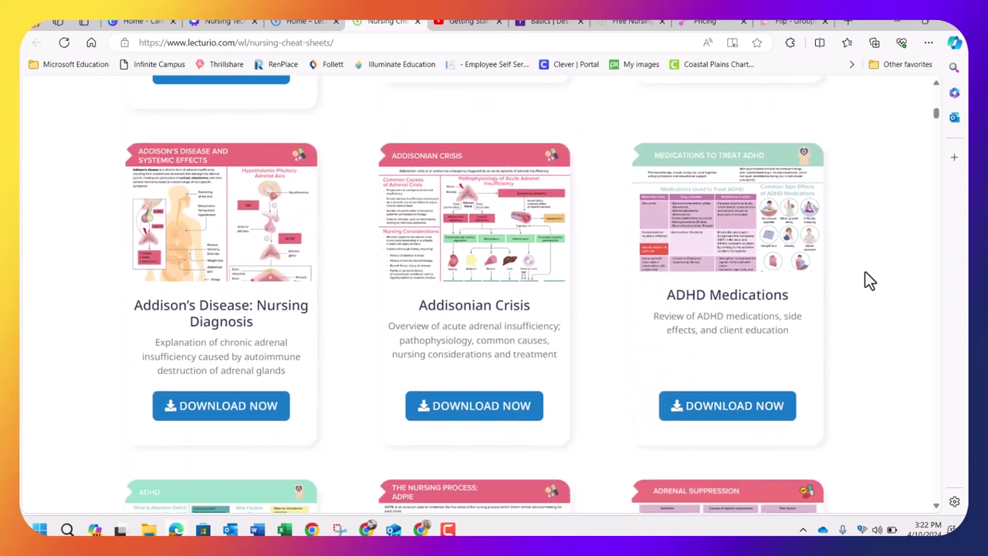
scroll(865, 271, down, 4)
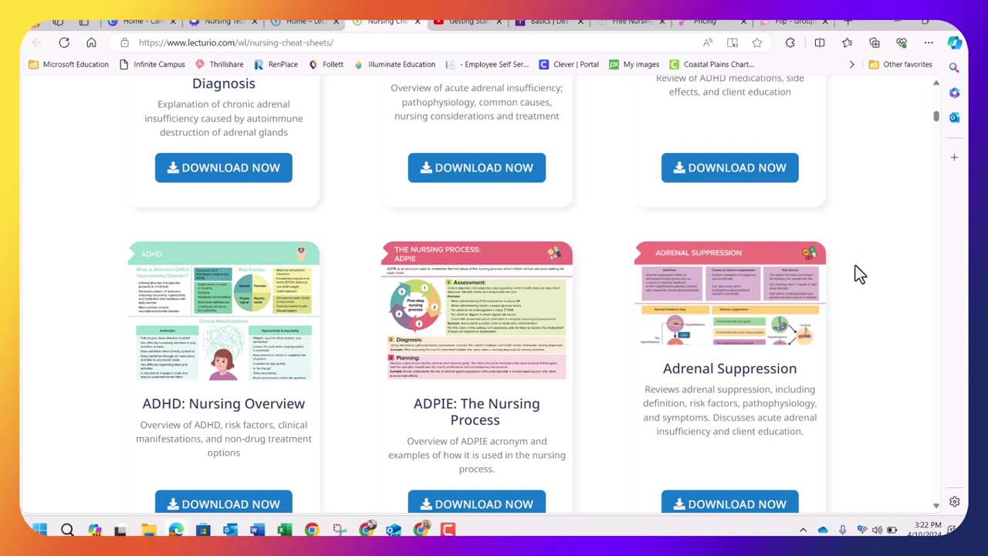
scroll(876, 289, down, 2)
scroll(881, 298, down, 7)
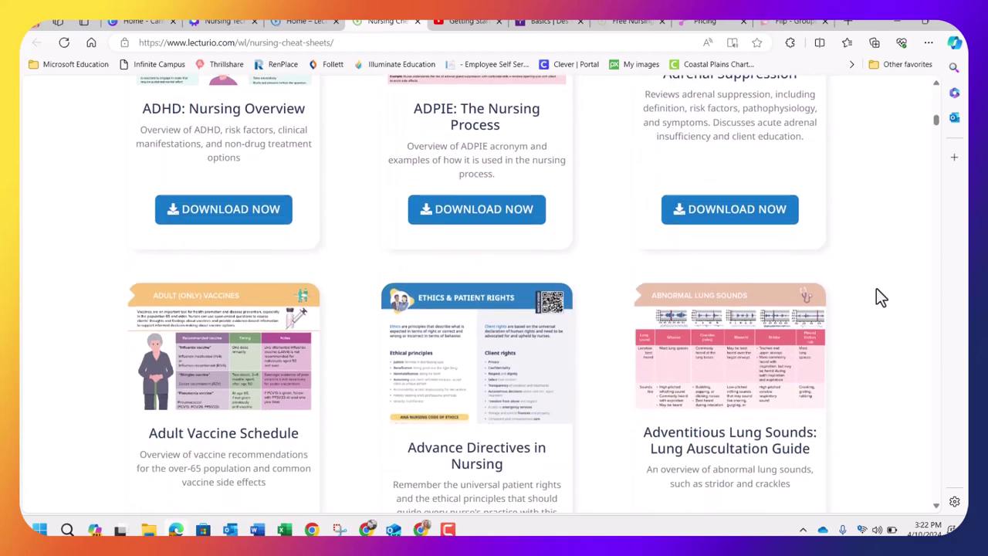
scroll(880, 297, down, 5)
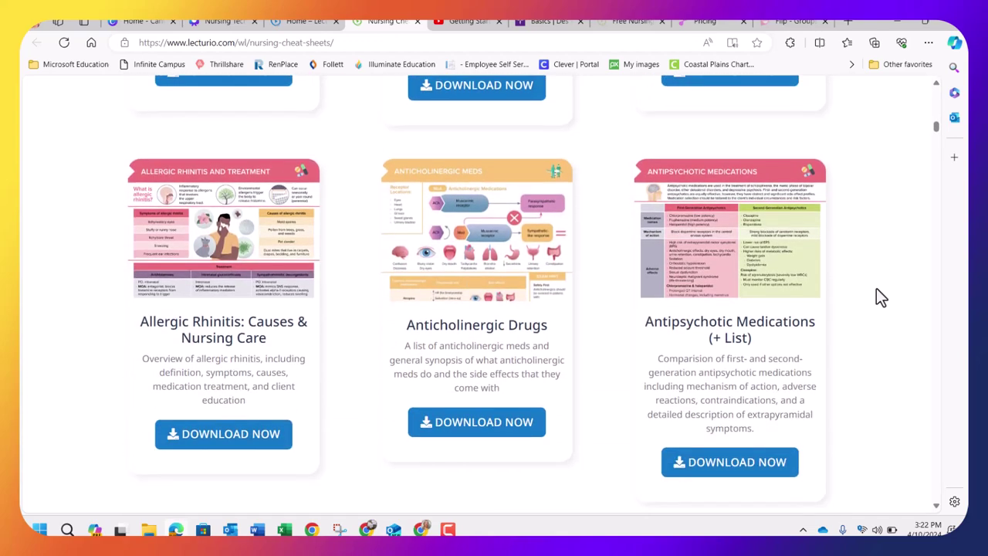
scroll(880, 297, down, 3)
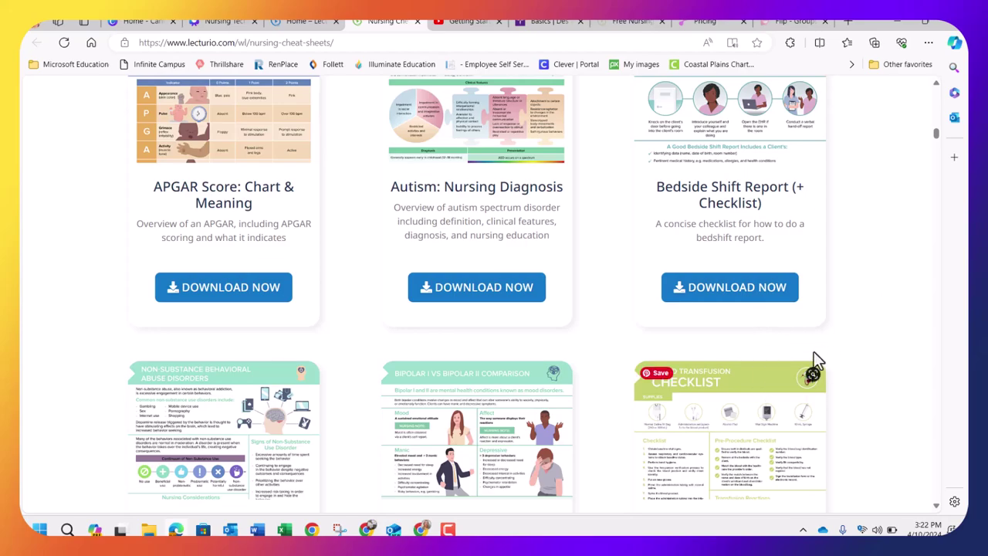
scroll(889, 316, up, 4)
scroll(889, 317, up, 20)
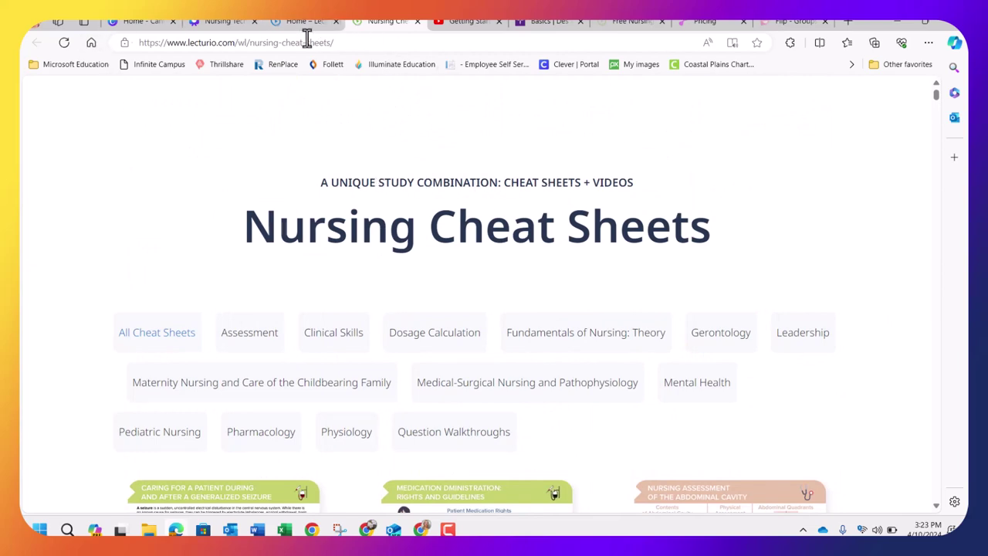
click(418, 22)
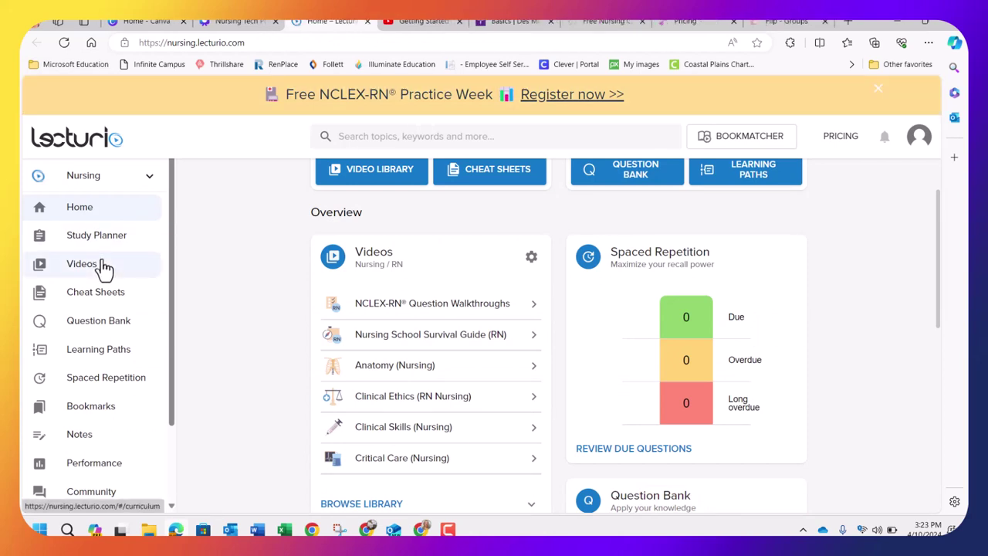
- Open Lecturio's pricing page and examine the Nursing Premium plans and the features included with them
scroll(120, 319, down, 3)
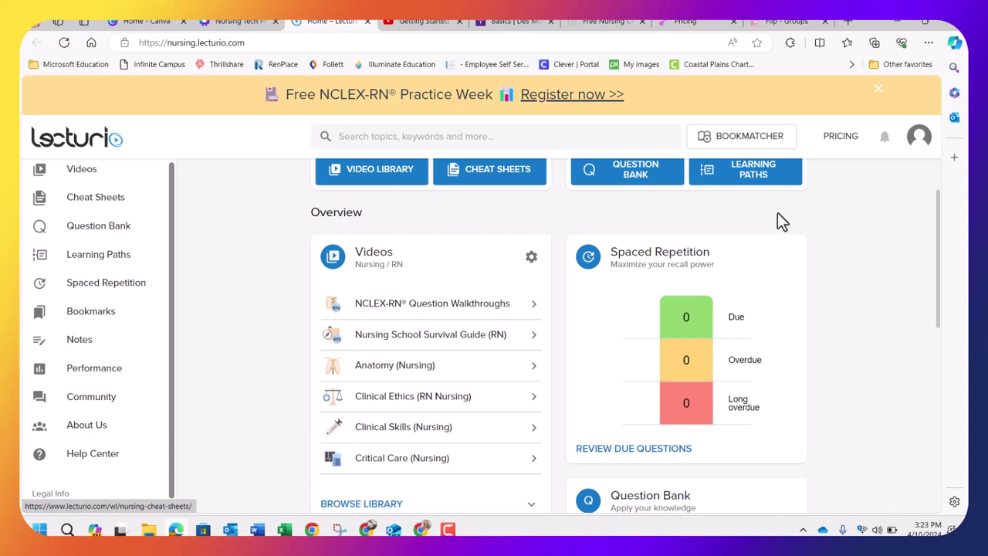
scroll(778, 215, up, 1)
click(845, 139)
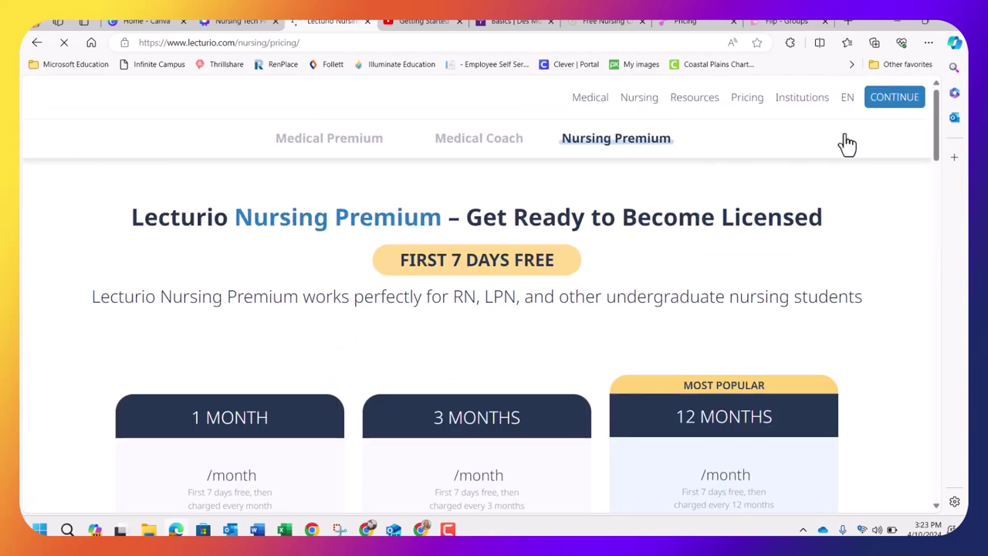
scroll(861, 266, down, 3)
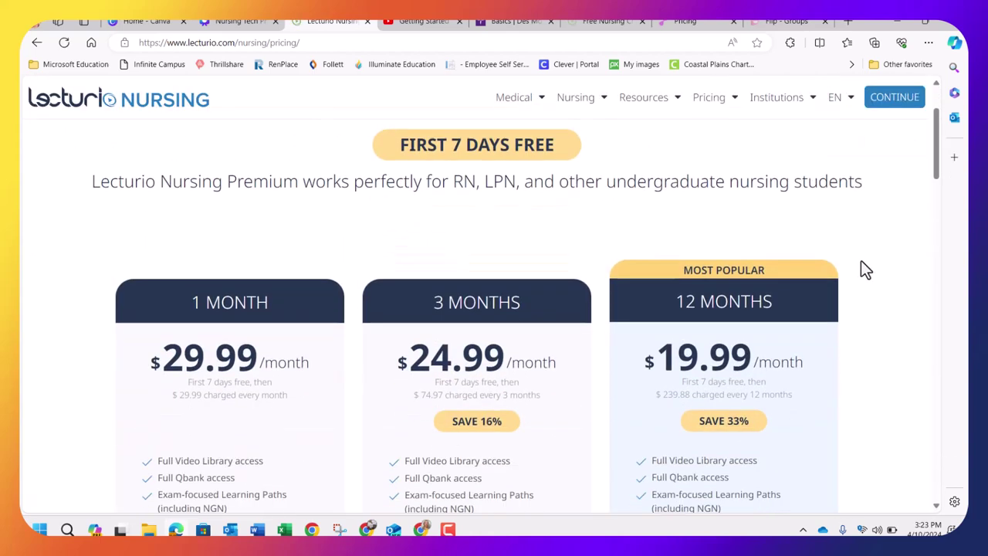
scroll(865, 266, down, 1)
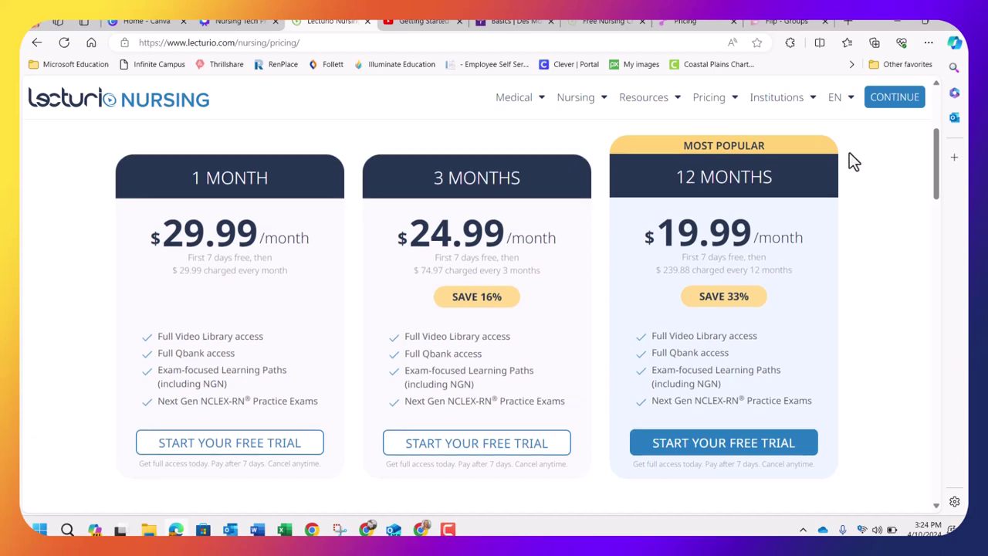
scroll(849, 153, down, 5)
scroll(849, 160, down, 1)
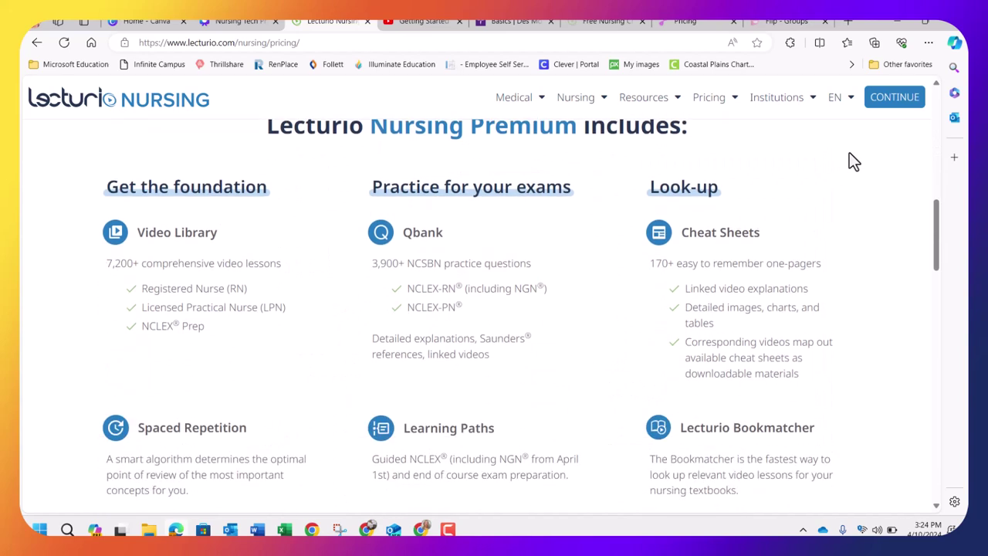
scroll(854, 160, down, 1)
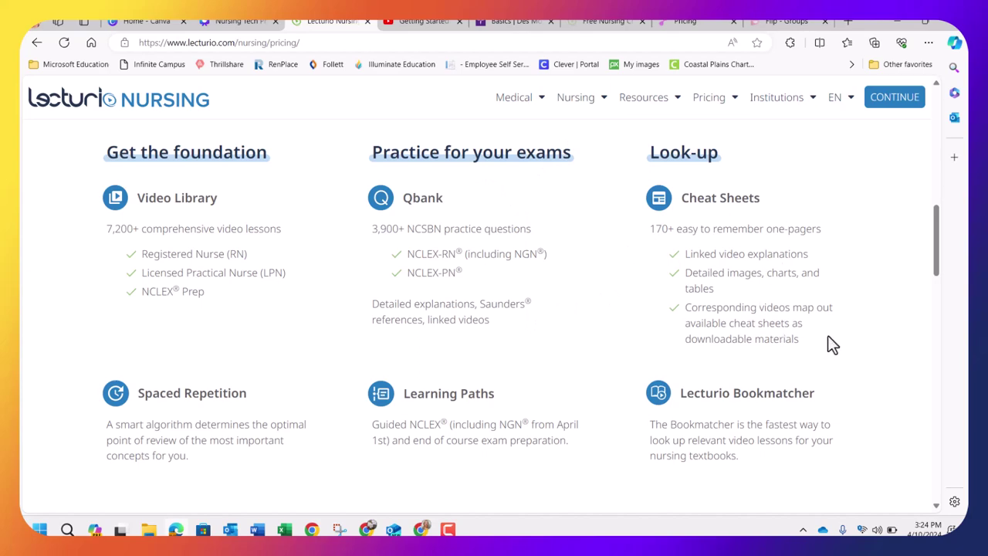
scroll(870, 369, down, 1)
scroll(867, 361, down, 1)
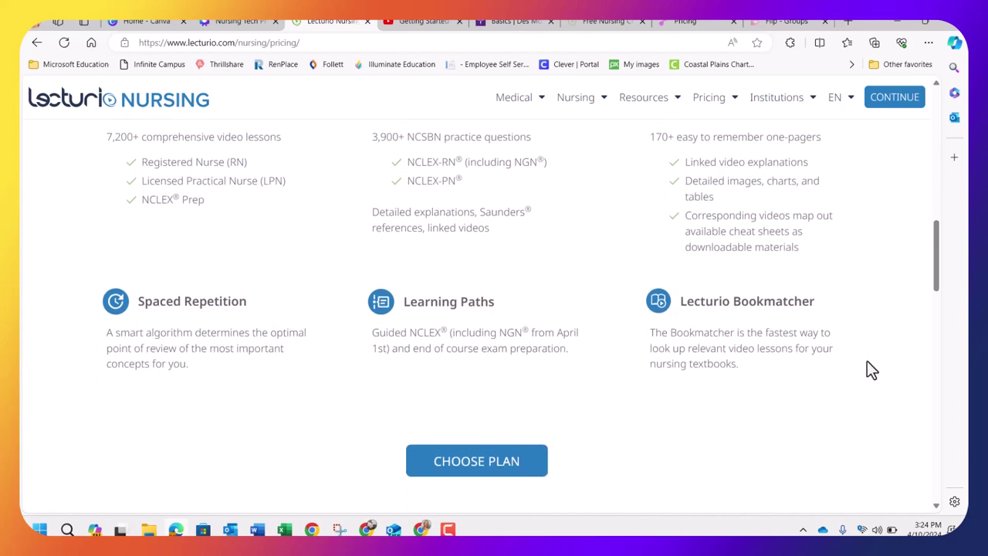
scroll(867, 362, up, 2)
scroll(867, 362, up, 3)
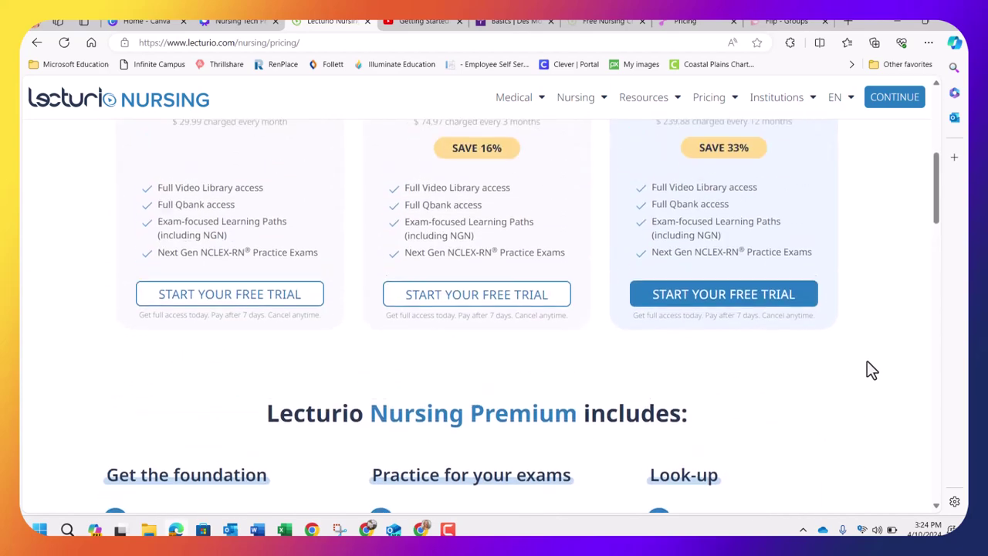
scroll(867, 362, up, 1)
scroll(867, 363, up, 1)
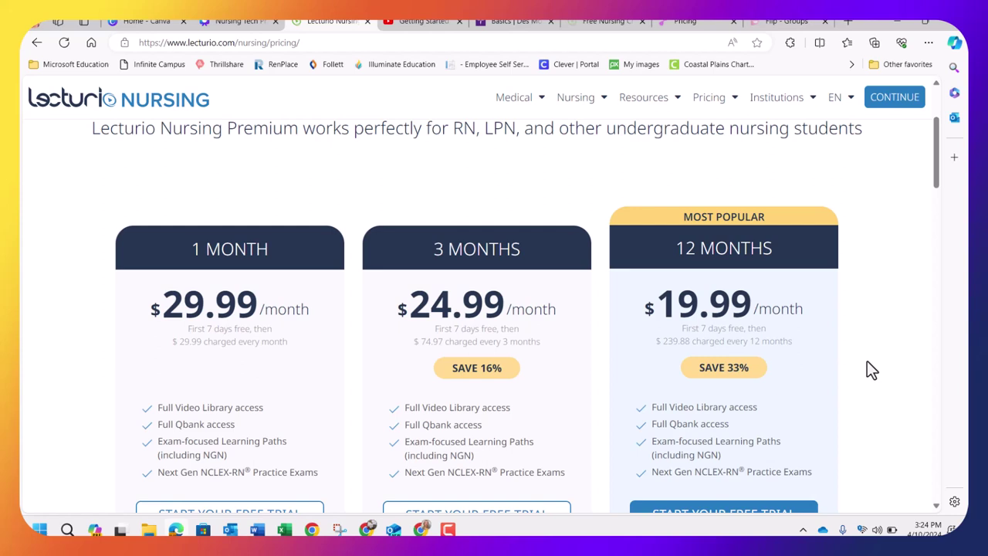
scroll(867, 370, up, 2)
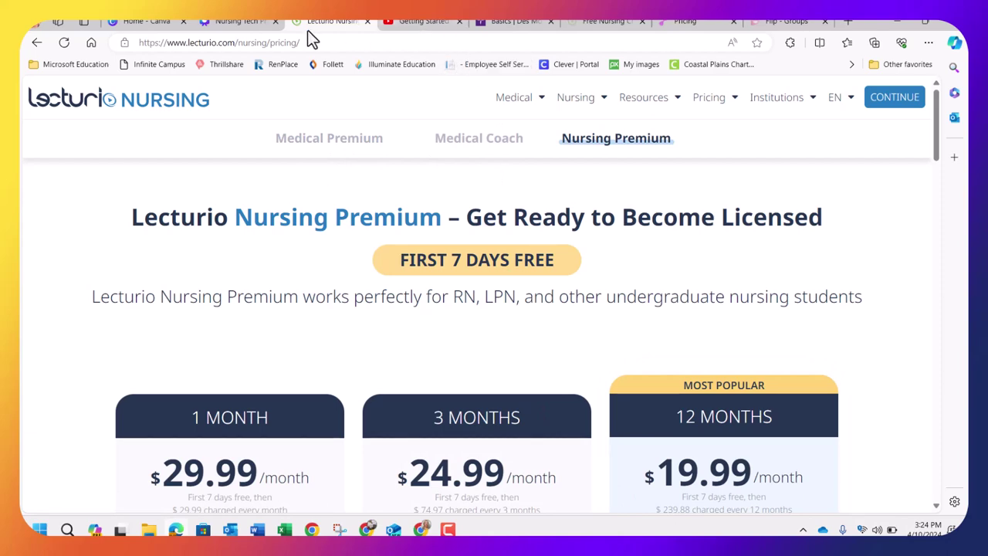
- Return to the Nursing Tech Presentation in Canva, present it full screen from the Brainscape slide, and advance to the Chrome Extentions slide
click(242, 25)
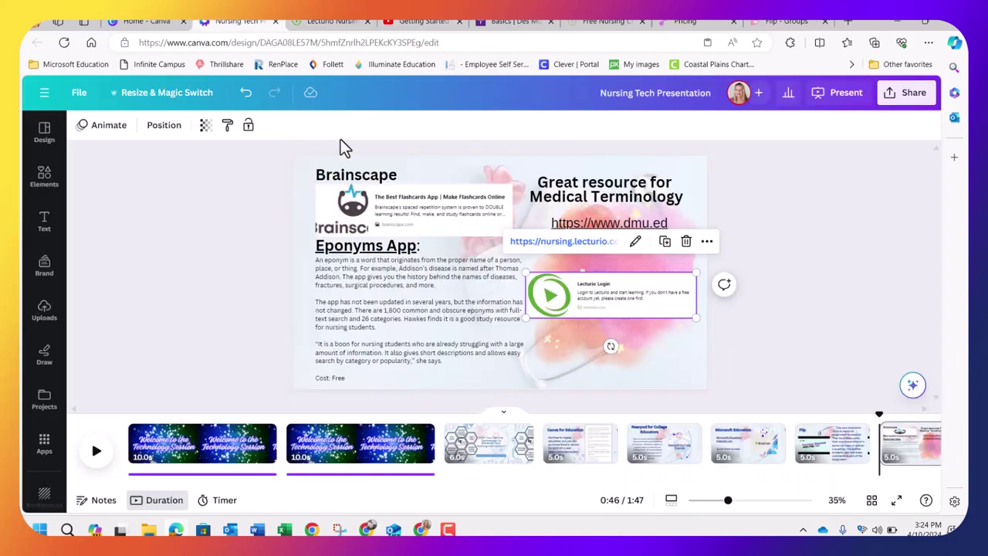
click(856, 99)
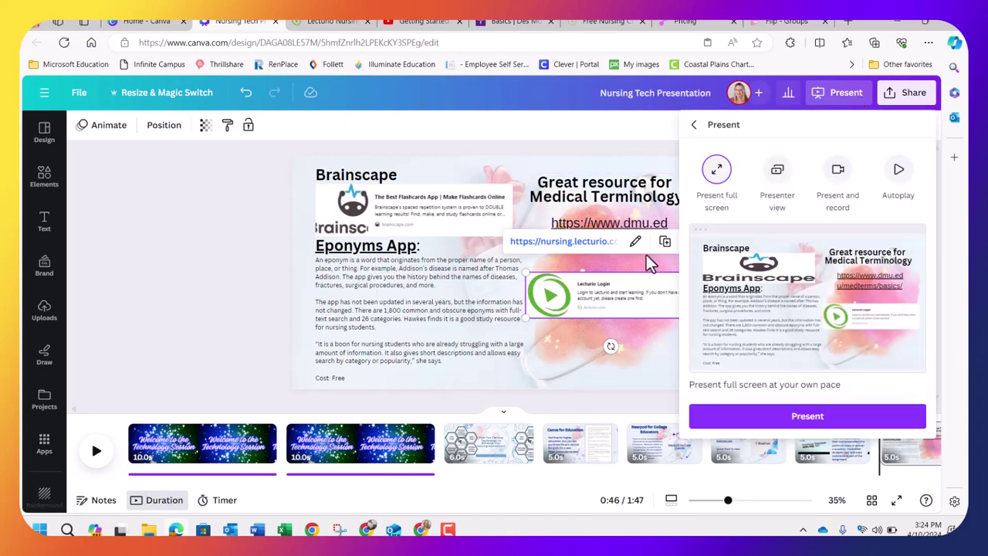
click(799, 421)
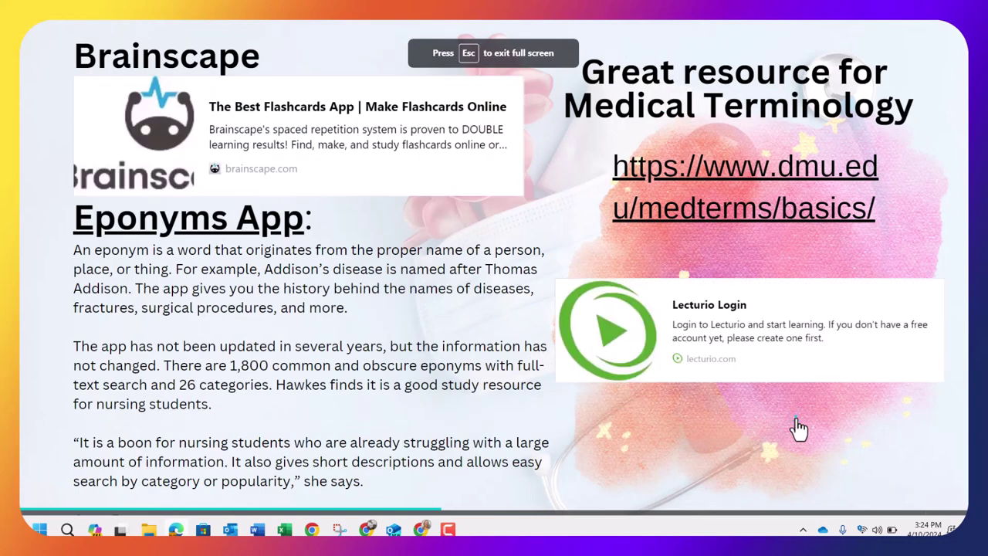
key(Right)
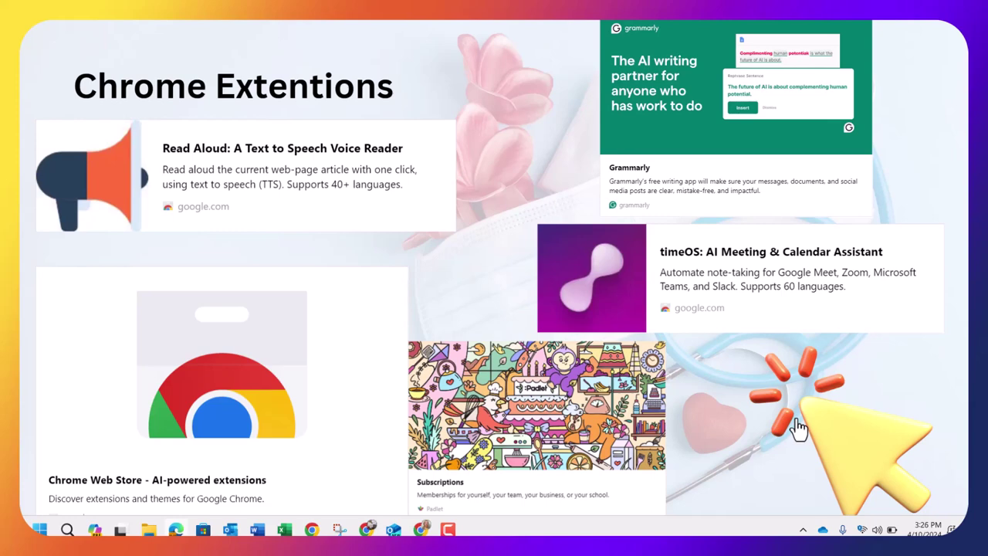
- Leave the slideshow and open the Padlet Subscriptions link from the Chrome Extentions slide to view the membership plans
key(Escape)
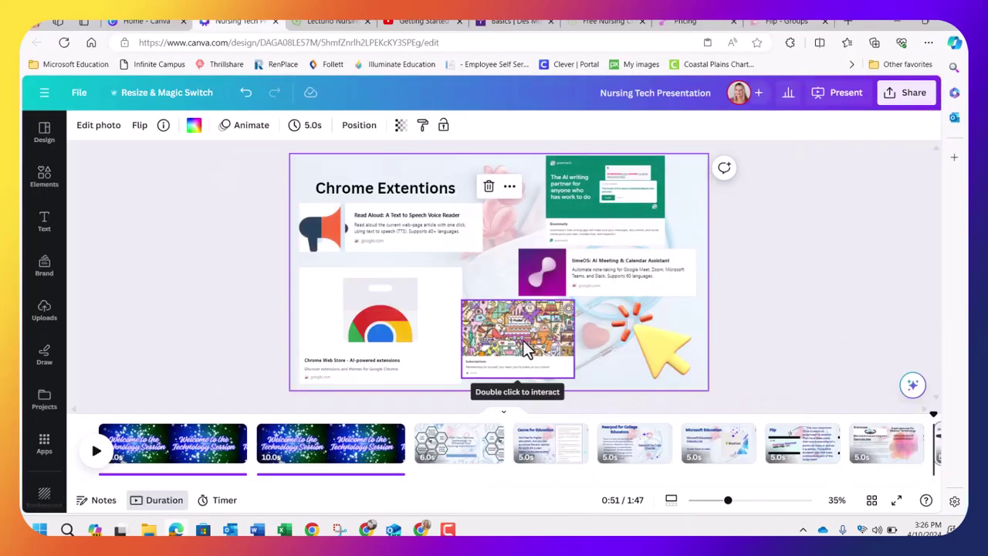
click(523, 340)
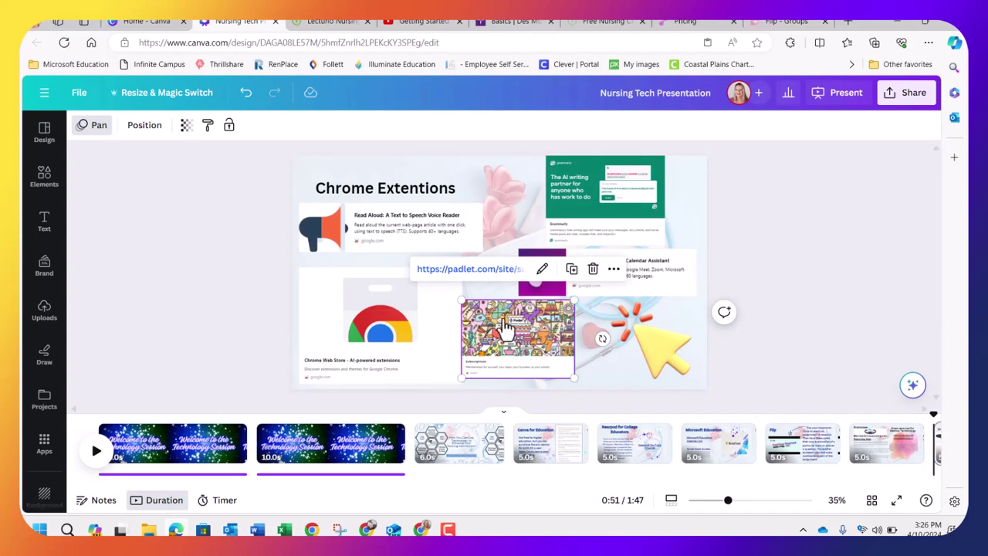
click(494, 270)
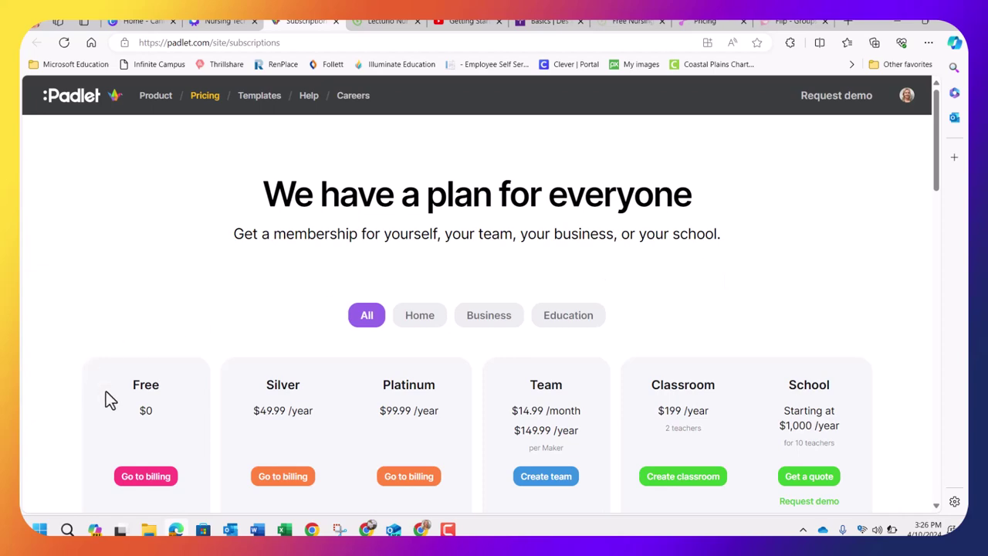
scroll(106, 391, down, 2)
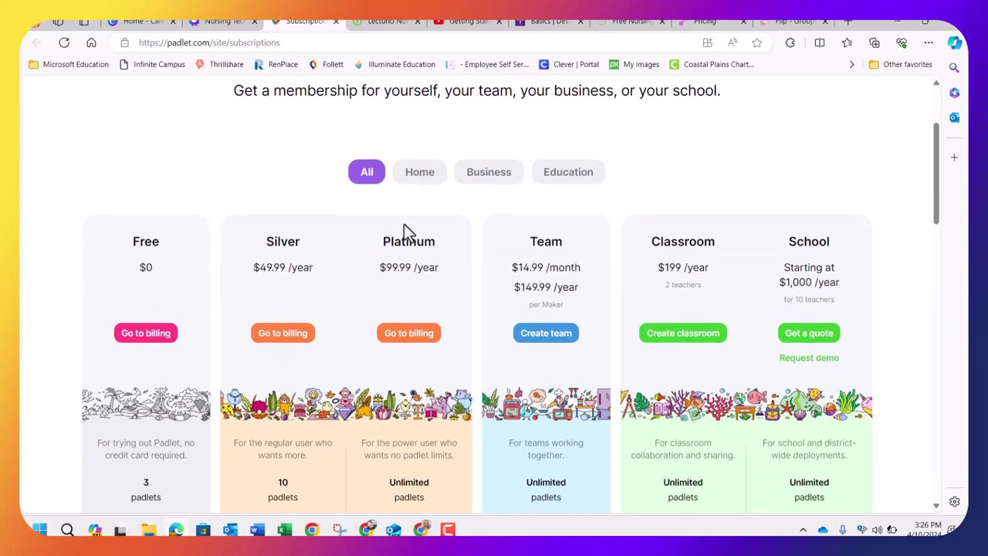
- Go from Padlet's pricing page to the account dashboard and start a new padlet from a blank board
scroll(407, 231, up, 2)
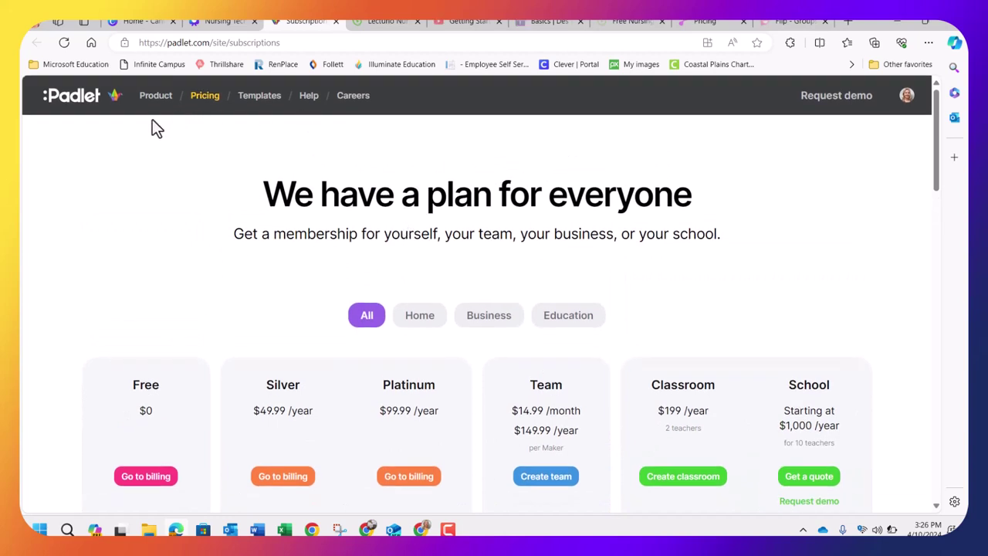
click(907, 95)
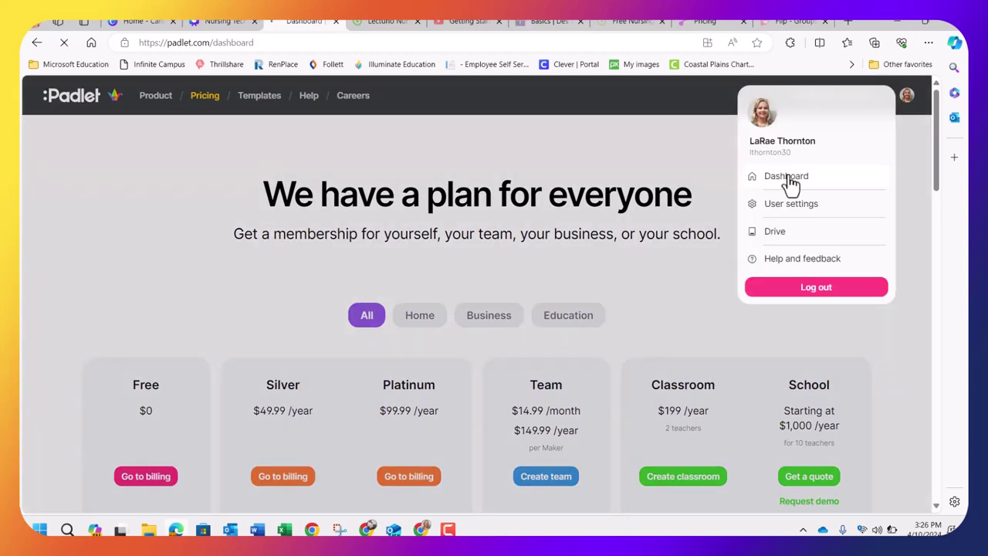
click(759, 179)
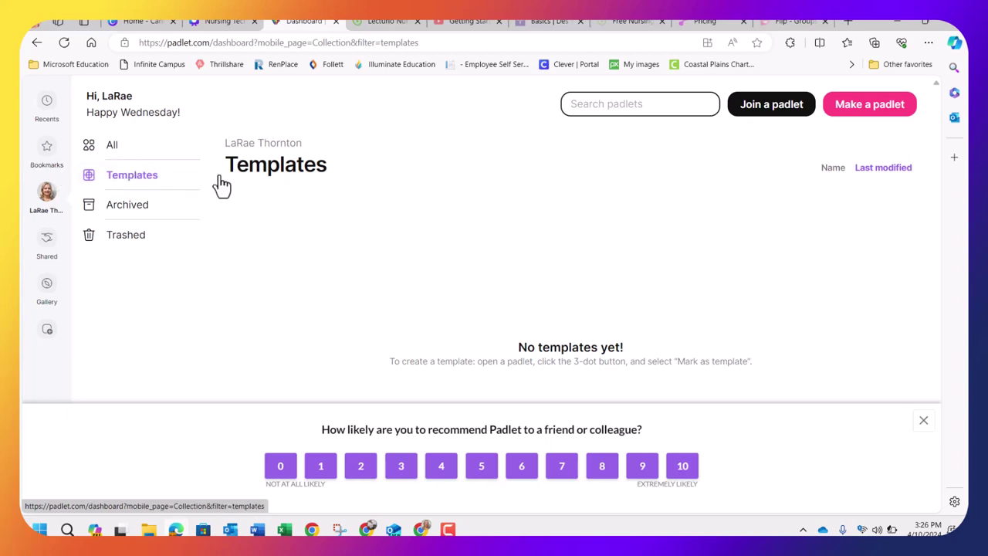
click(872, 108)
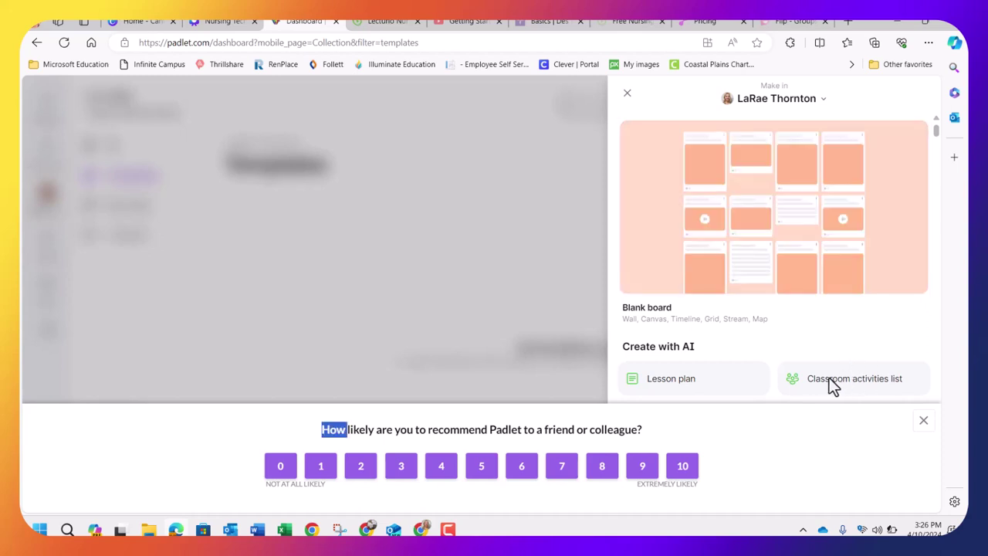
click(804, 239)
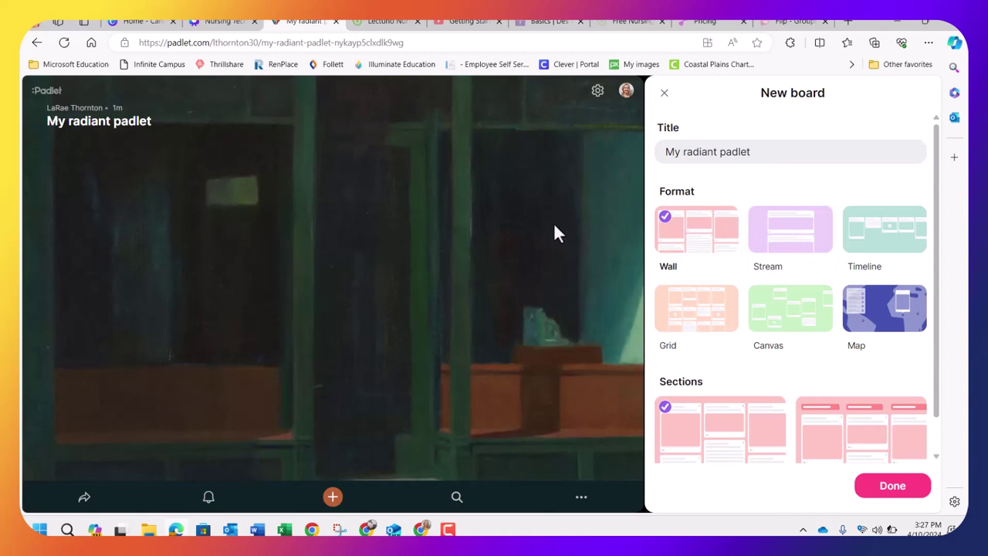
- Title the new board "Mursing", choose the Wall format, and finish the board setup
click(753, 152)
key(BackSpace)
key(BackSpace)
key(BackSpace)
key(BackSpace)
key(BackSpace)
key(BackSpace)
key(BackSpace)
key(BackSpace)
key(BackSpace)
key(BackSpace)
key(BackSpace)
key(BackSpace)
key(BackSpace)
key(BackSpace)
key(BackSpace)
key(BackSpace)
key(BackSpace)
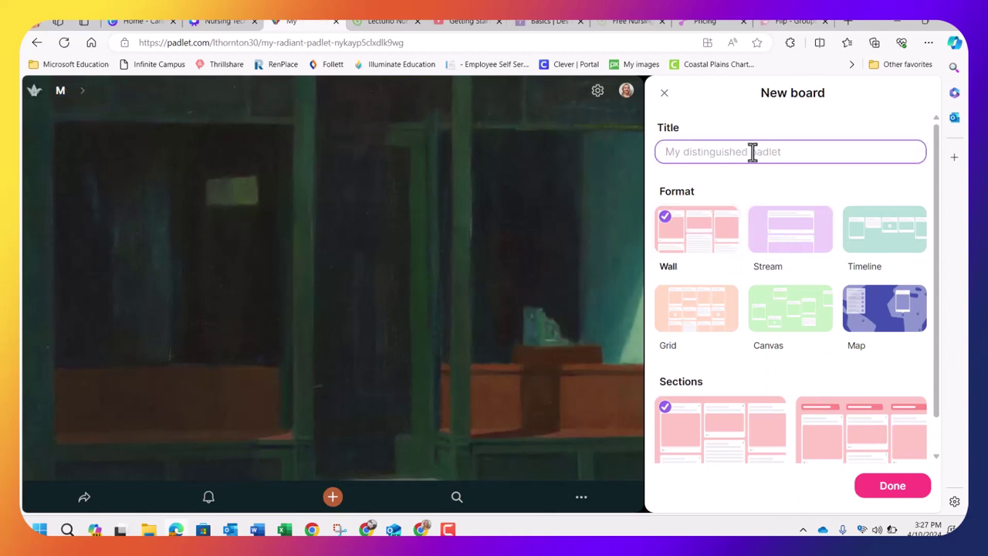
text(Ms)
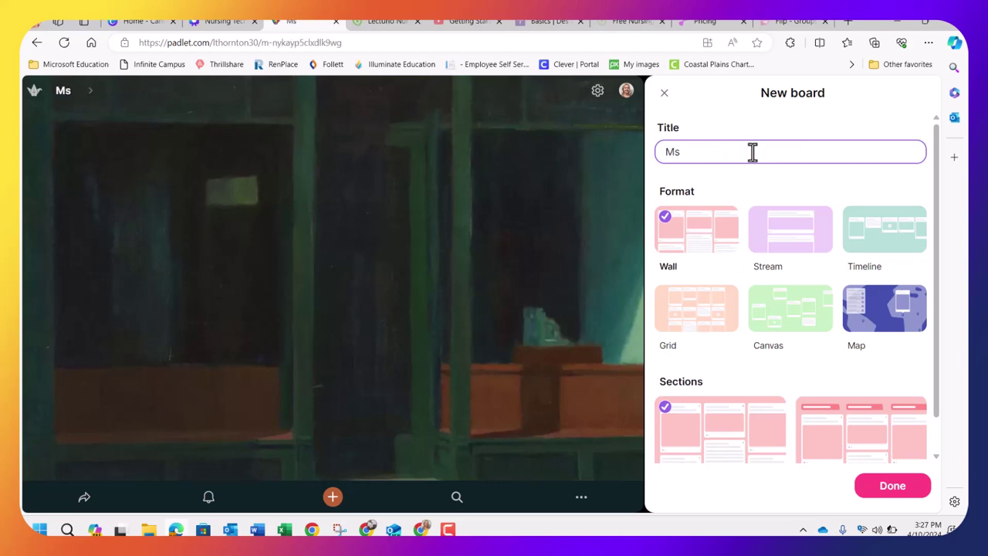
key(BackSpace)
text(ursing)
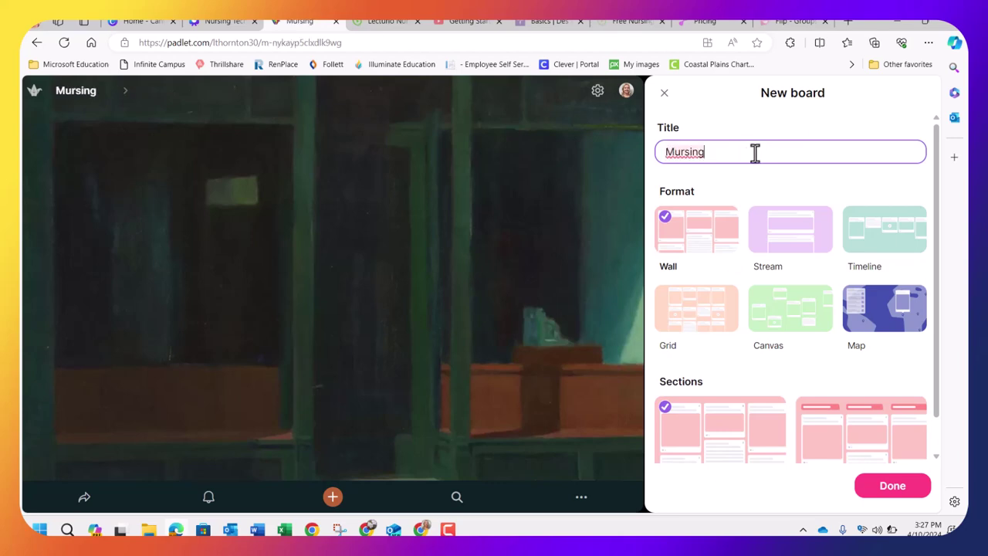
click(718, 234)
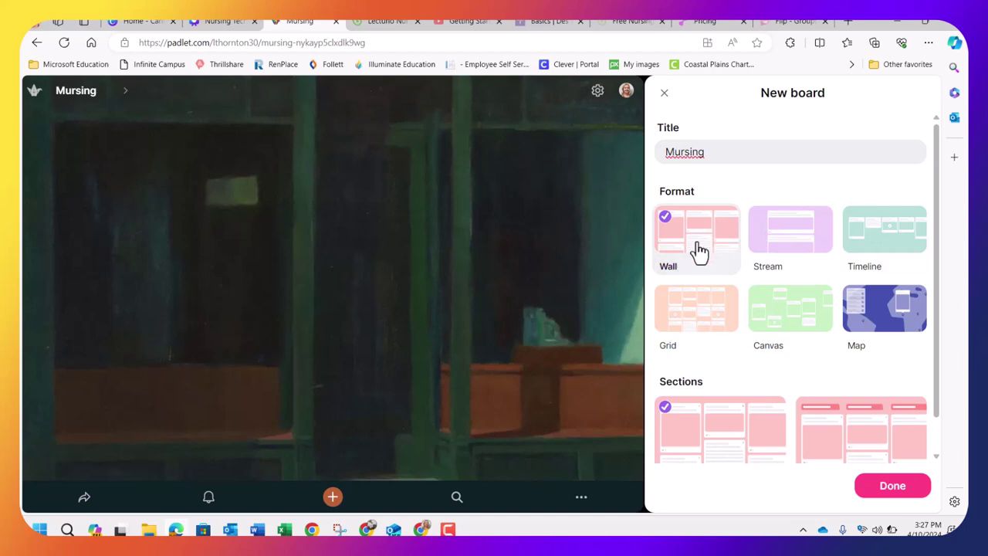
click(898, 494)
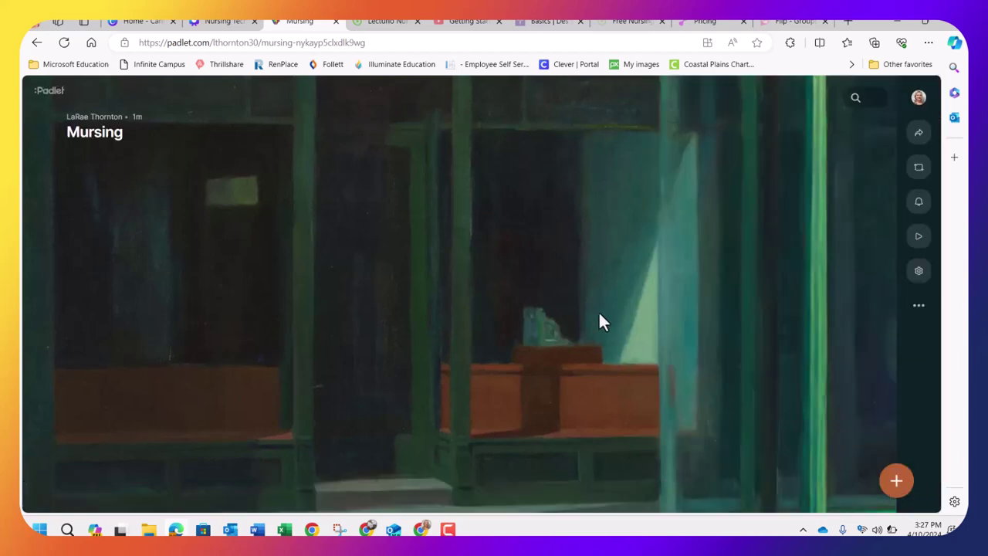
- Add a post with the subject "medical" to the Mursing board and publish it
click(898, 485)
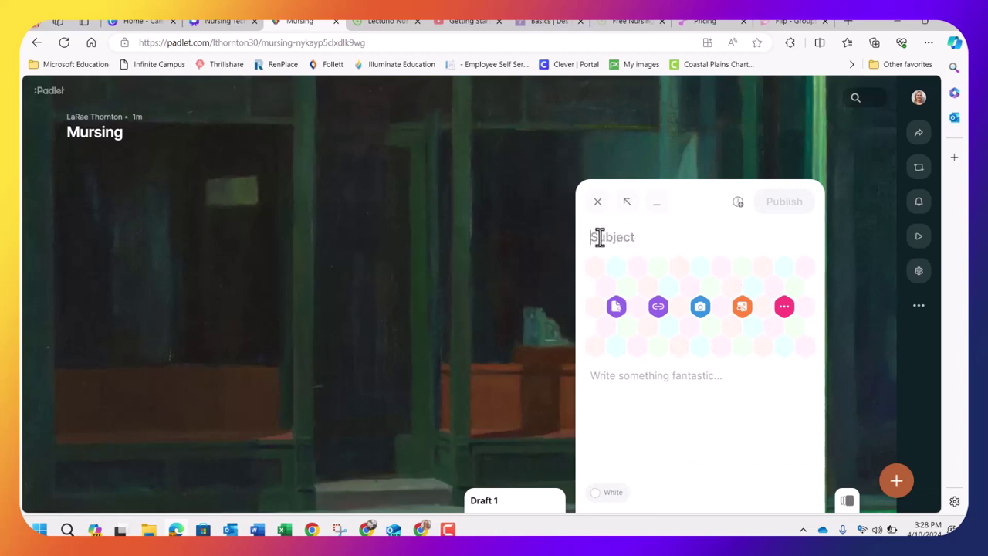
text(medi)
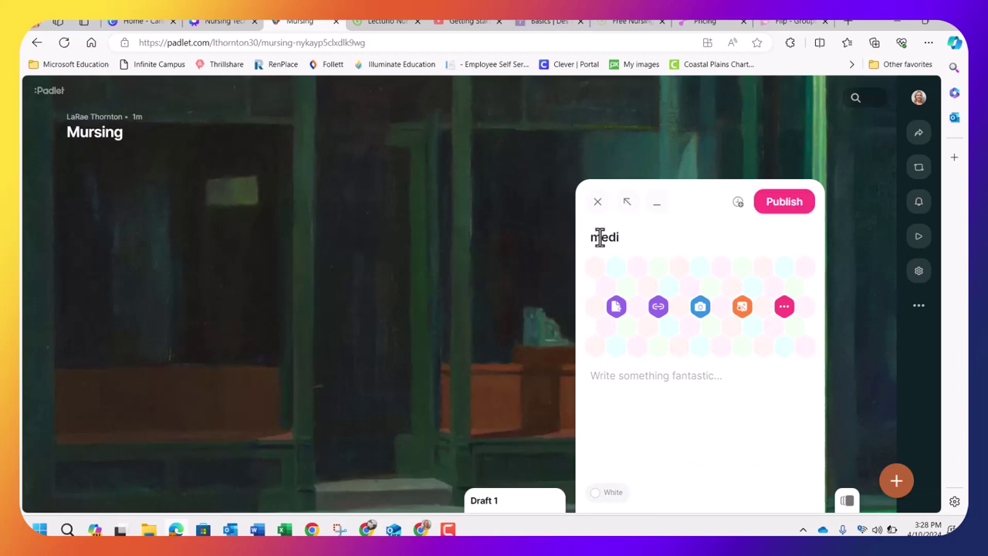
text(cal)
click(789, 214)
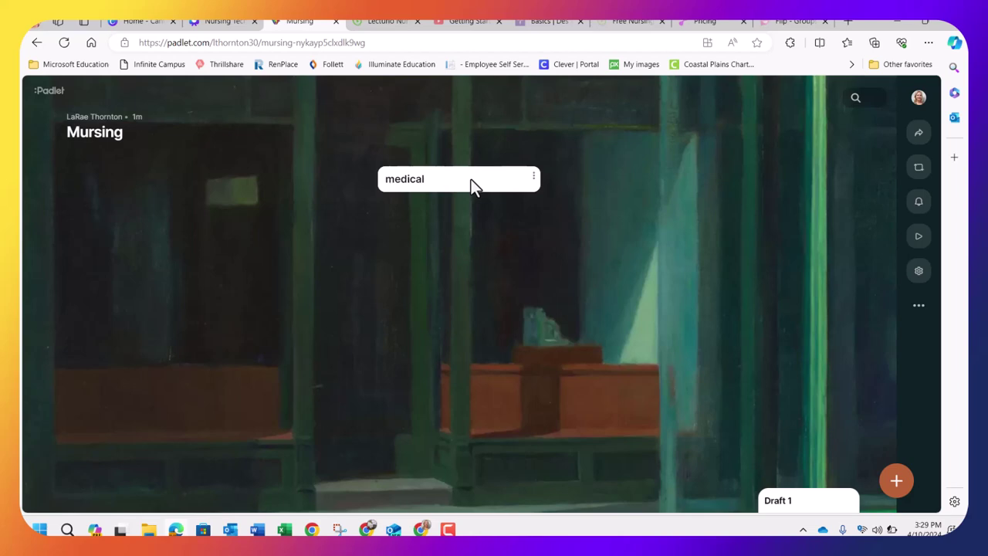
- Close the Padlet page and display the AI Resources slide of the Nursing Tech Presentation in Canva
click(335, 23)
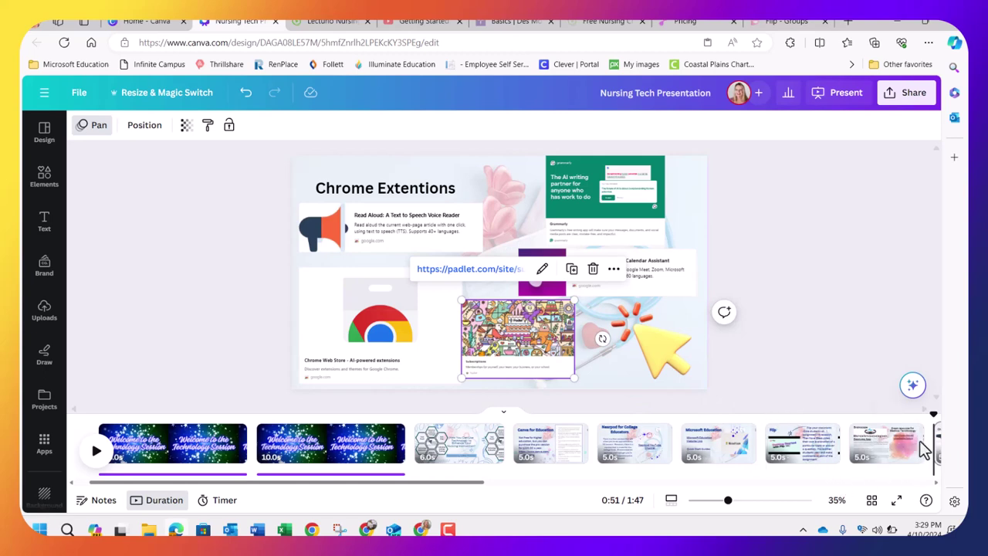
click(723, 446)
click(439, 435)
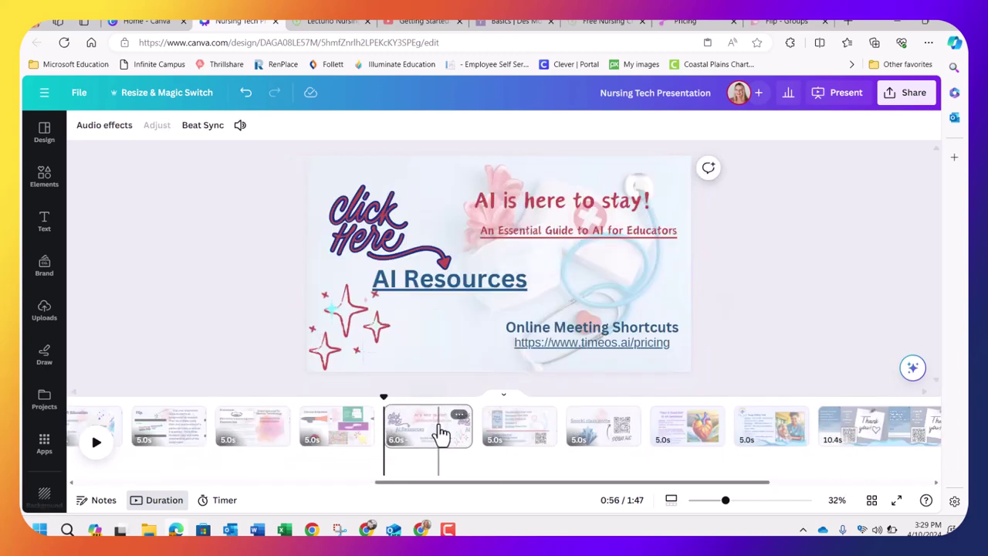
click(439, 435)
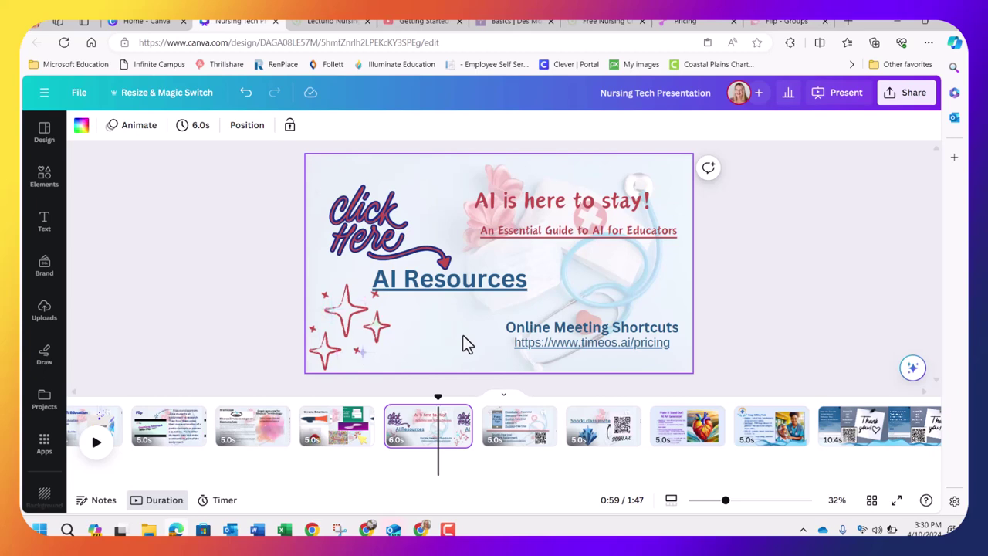
- Switch to ChatGPT in Chrome and examine the prompt and reply for rewriting a student list as Last Name, First Name
mouse_move(539, 434)
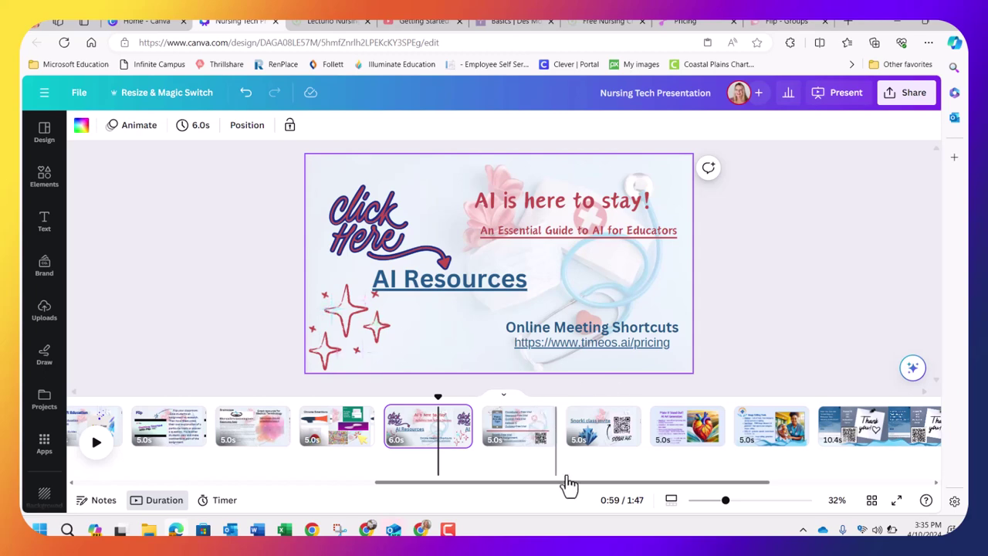
mouse_move(369, 529)
click(359, 464)
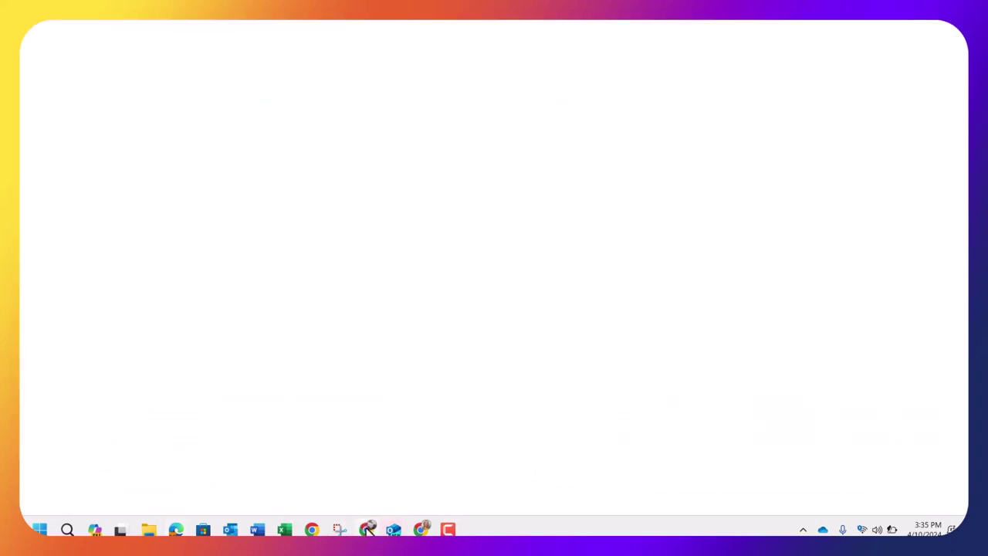
scroll(305, 246, up, 15)
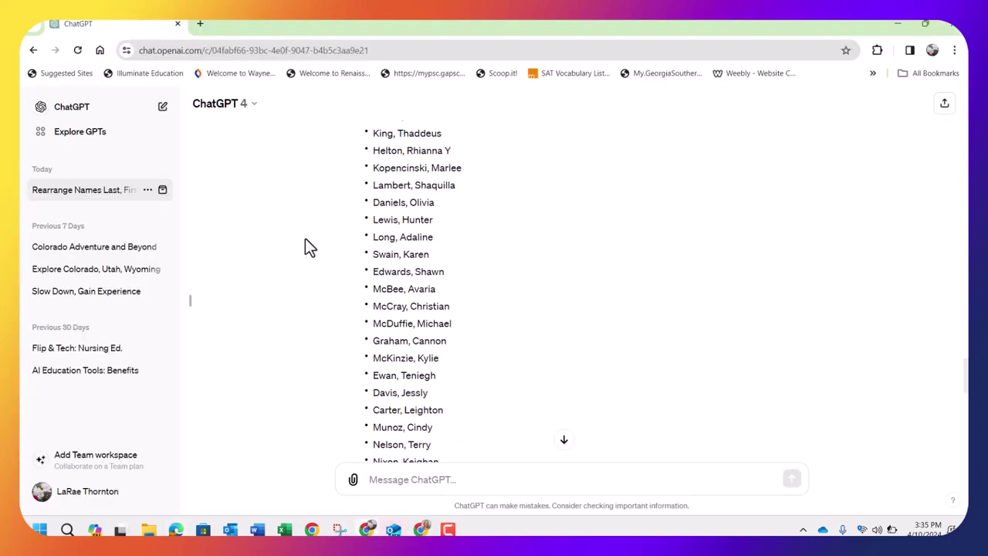
scroll(305, 247, up, 10)
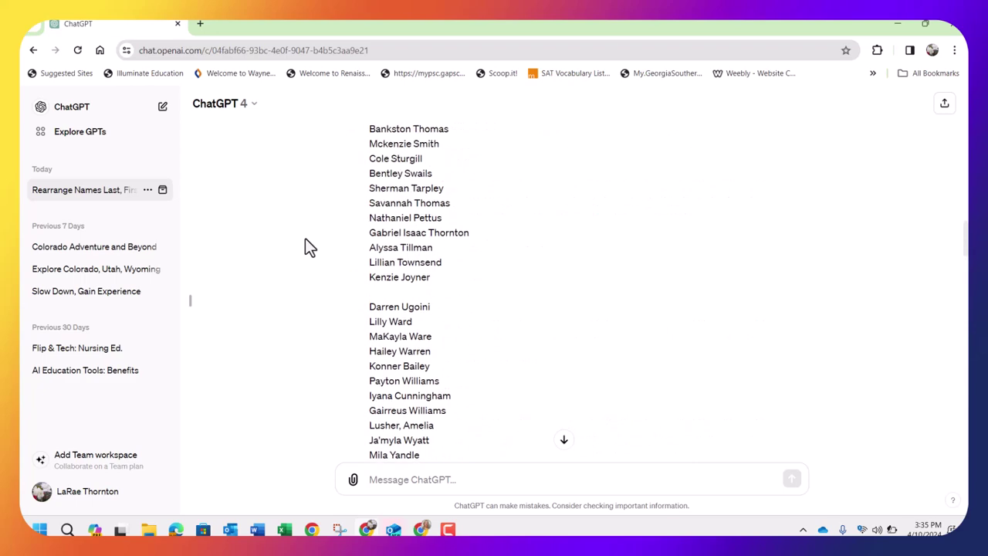
scroll(305, 245, up, 10)
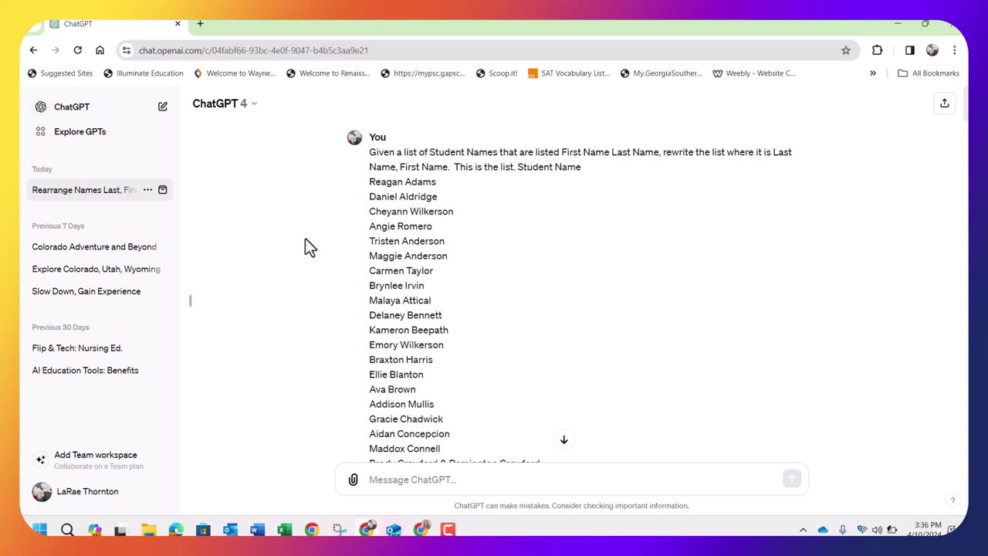
scroll(305, 240, down, 8)
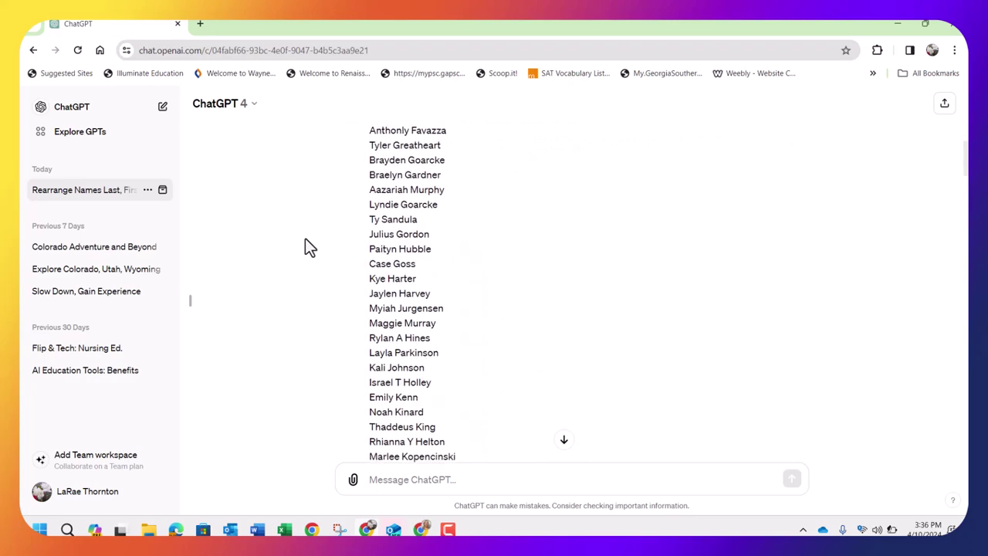
scroll(305, 246, down, 15)
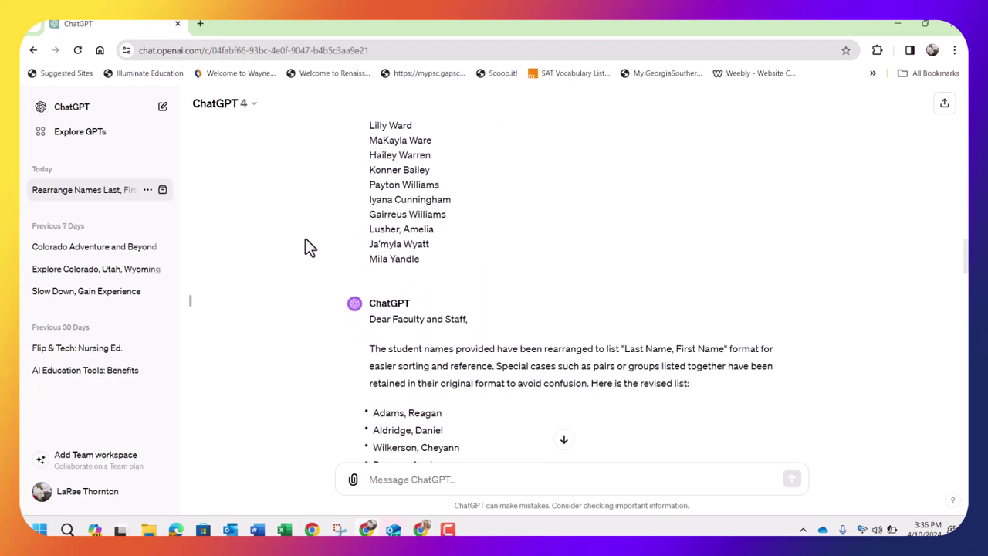
scroll(305, 245, down, 5)
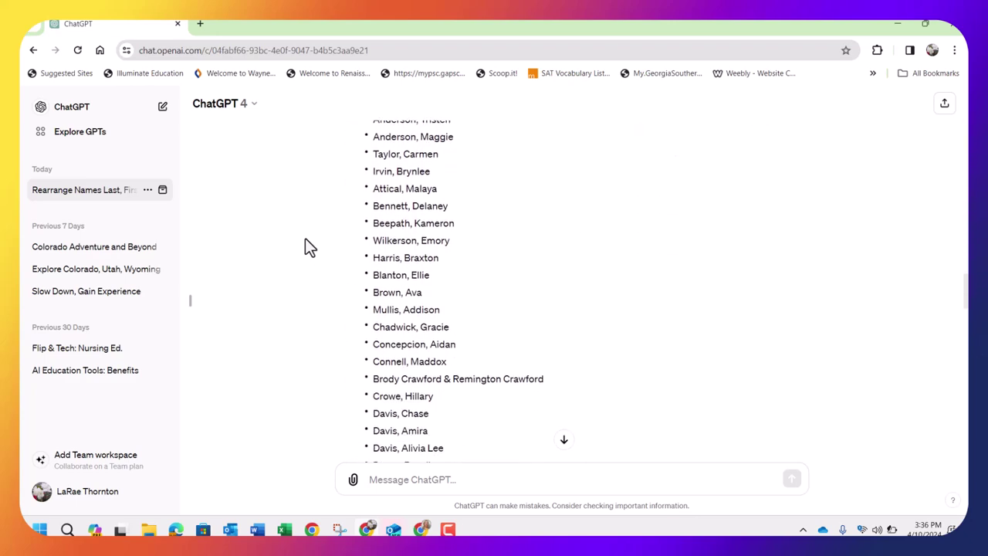
scroll(305, 247, down, 6)
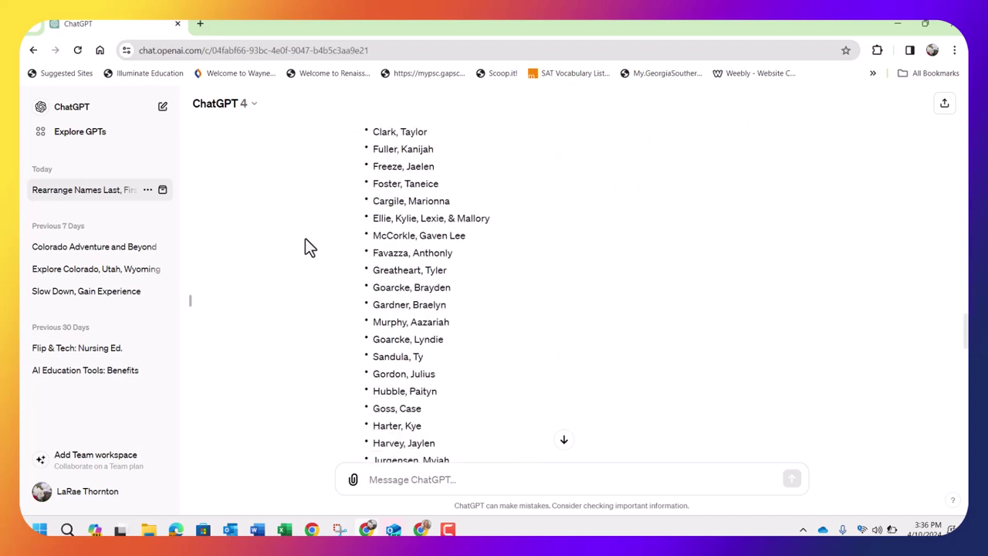
scroll(305, 245, down, 9)
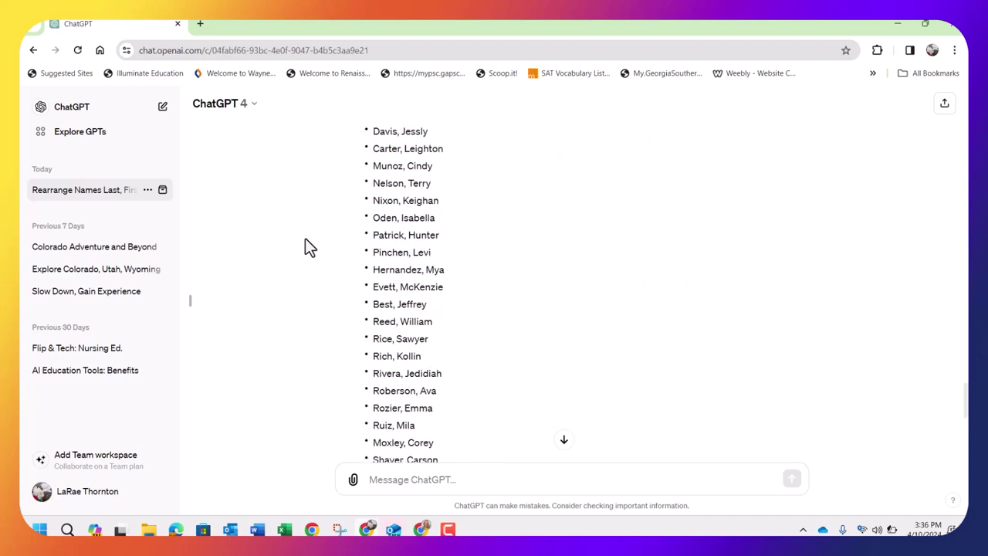
scroll(305, 247, down, 1)
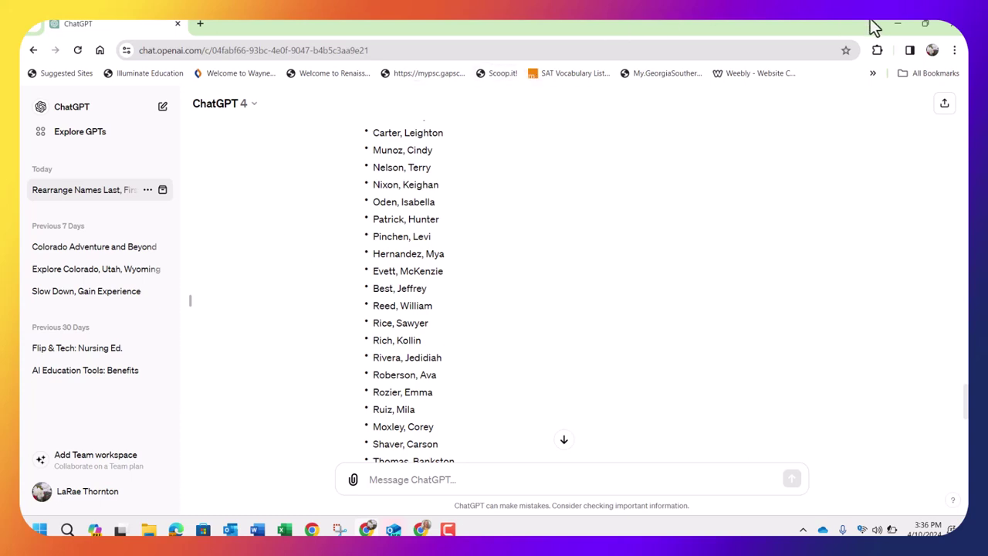
- Minimize the ChatGPT window and display the Phone Friendly Apps slide in the Canva presentation
click(895, 28)
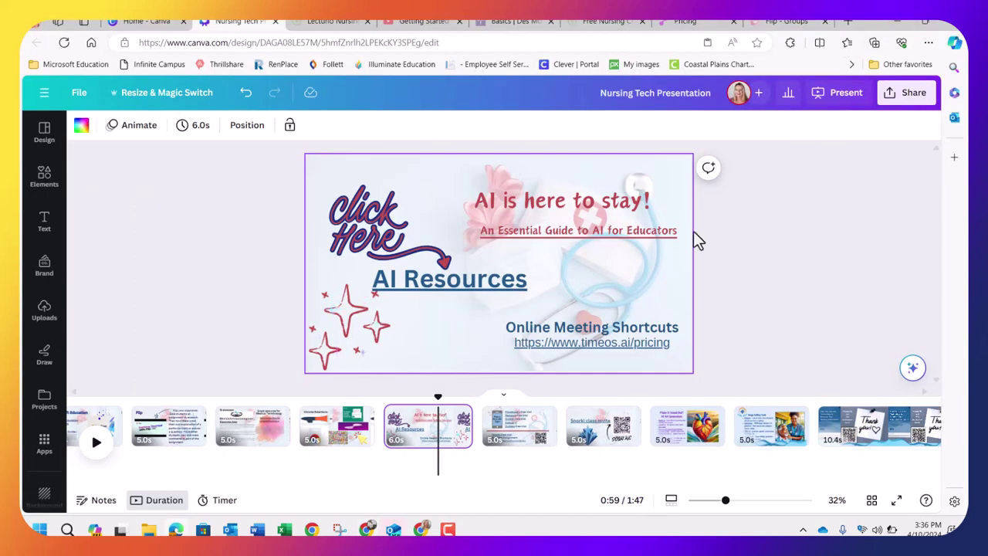
click(533, 428)
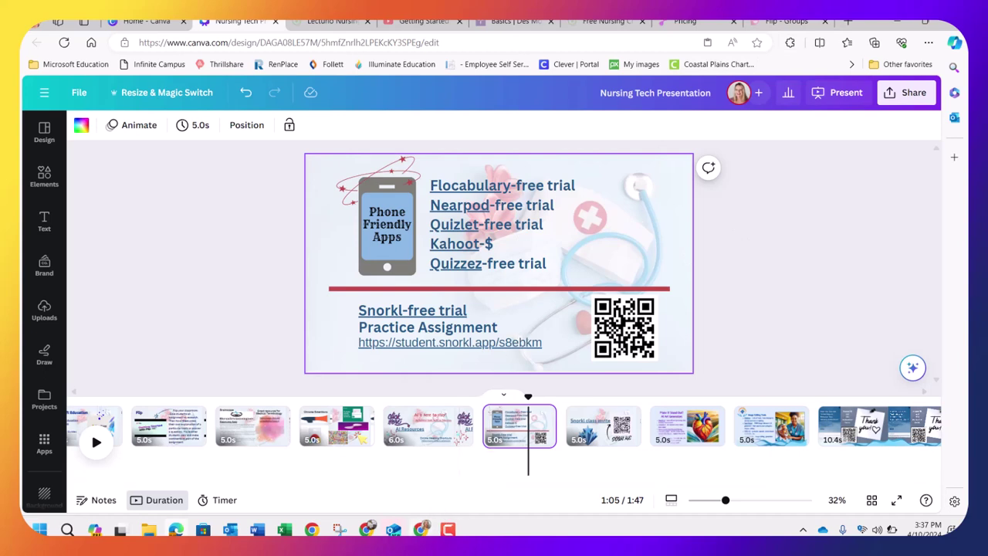
- Switch to the Chrome window containing Nearpod, open Google Classroom in a new tab, and enter the WCHS I.T. Testing/Troubleshooting class
mouse_move(438, 528)
click(441, 471)
mouse_move(657, 301)
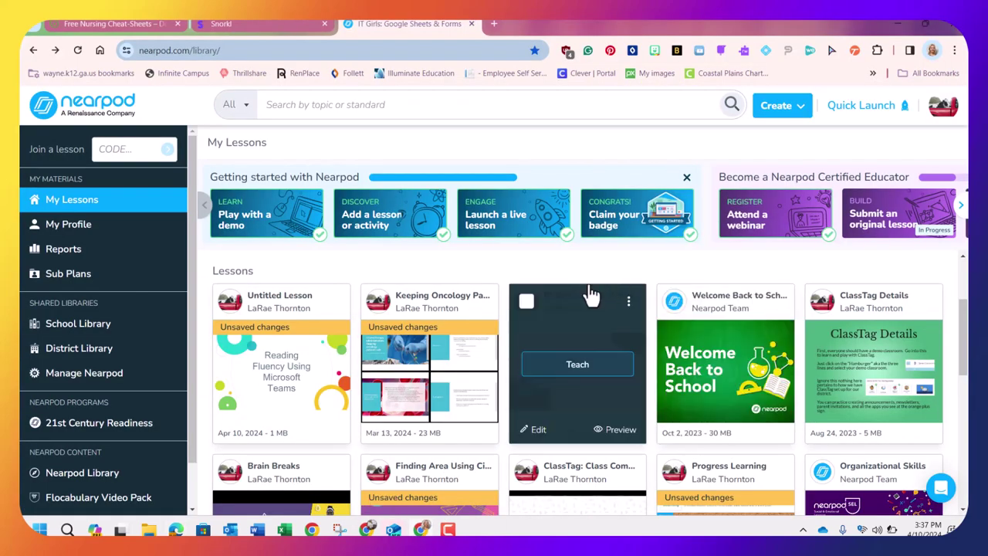
click(158, 24)
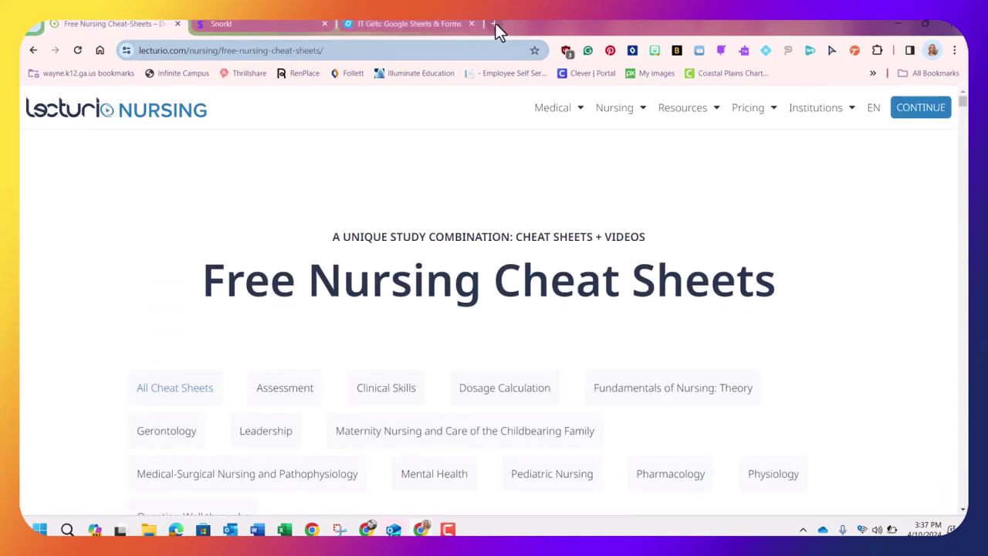
click(496, 24)
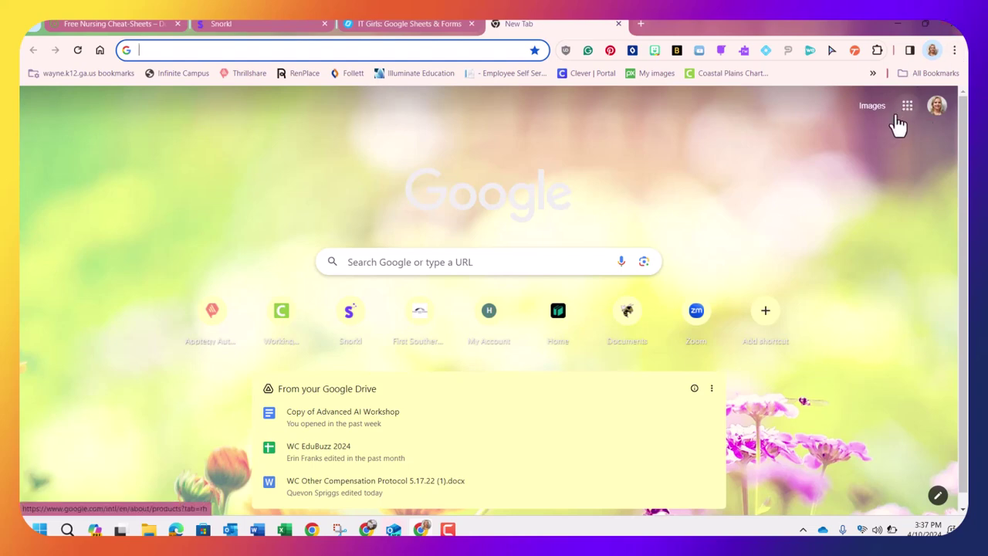
click(907, 106)
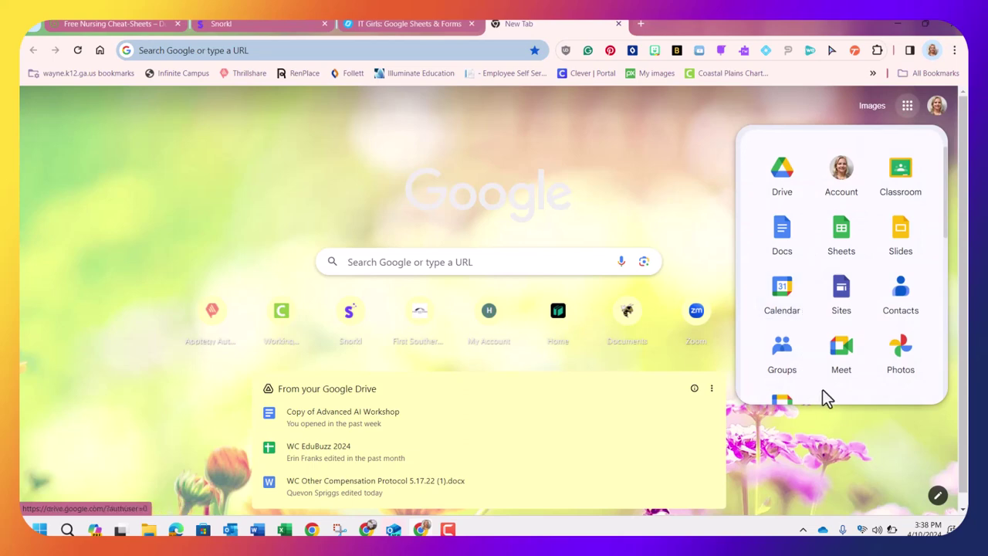
scroll(822, 389, down, 1)
scroll(822, 389, up, 1)
click(897, 173)
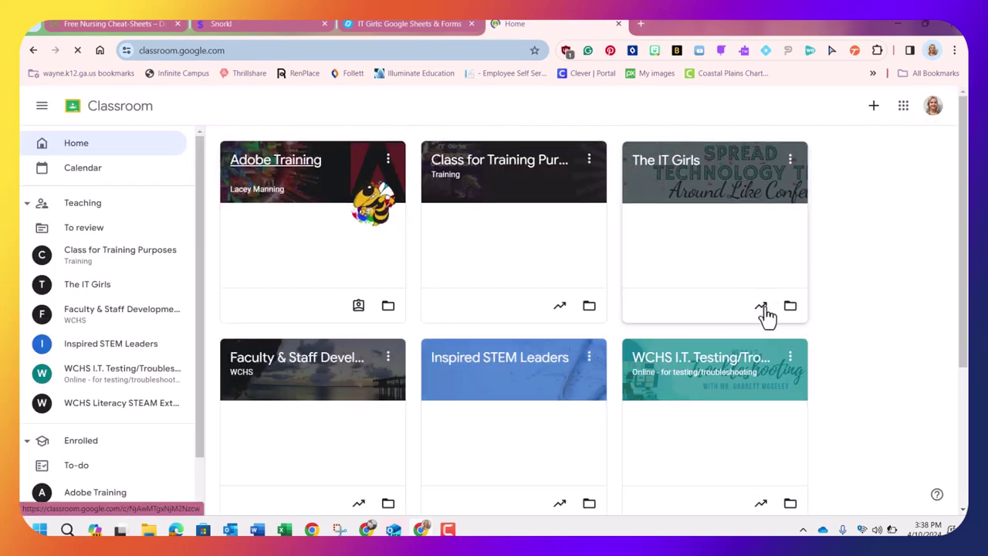
click(715, 372)
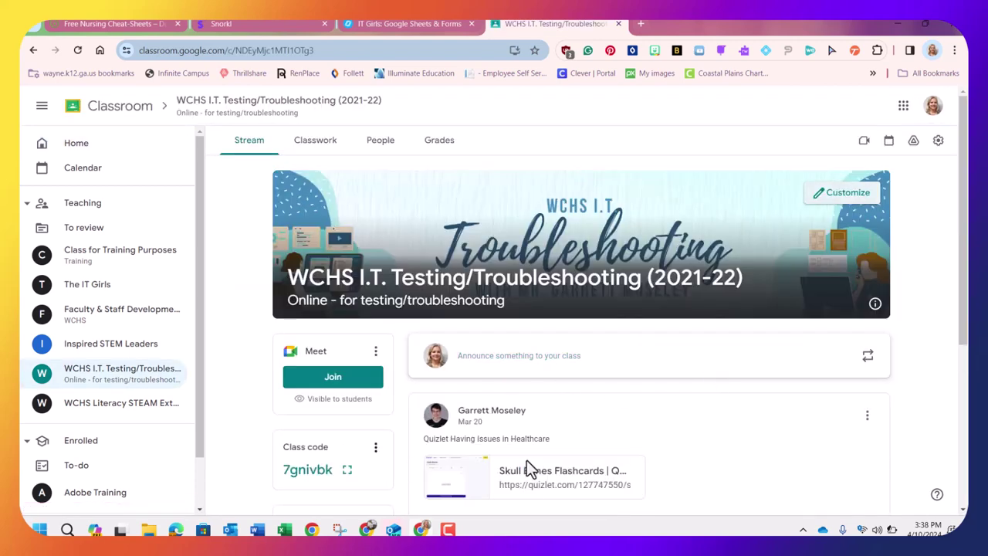
- Open the Skull Bones flashcard set posted in the class stream on Quizlet and start its Match game
click(537, 484)
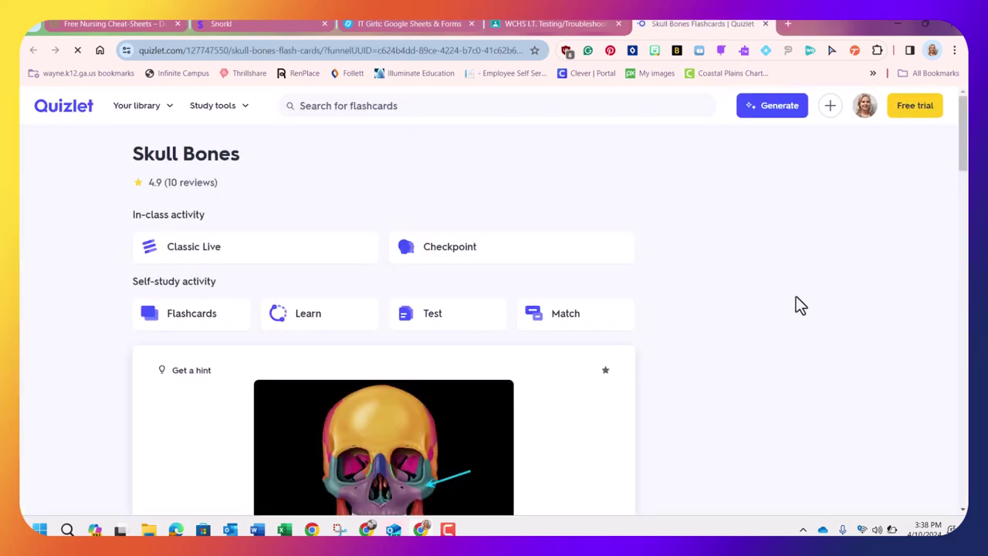
scroll(775, 287, down, 2)
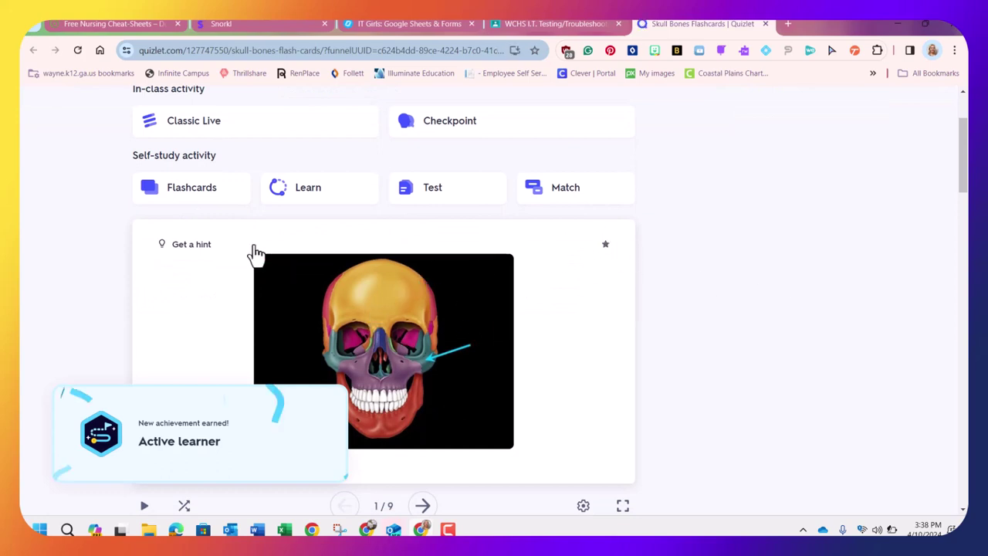
click(329, 194)
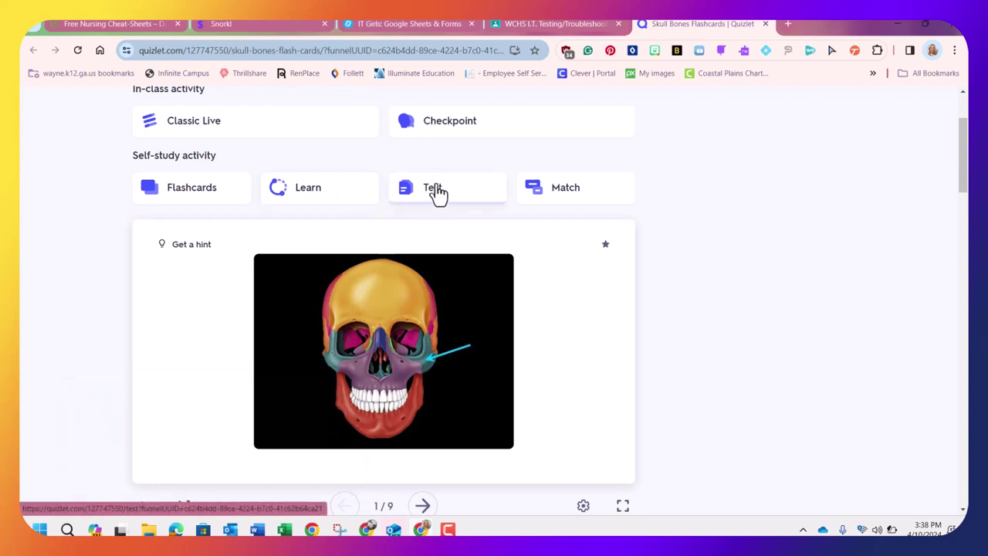
click(573, 193)
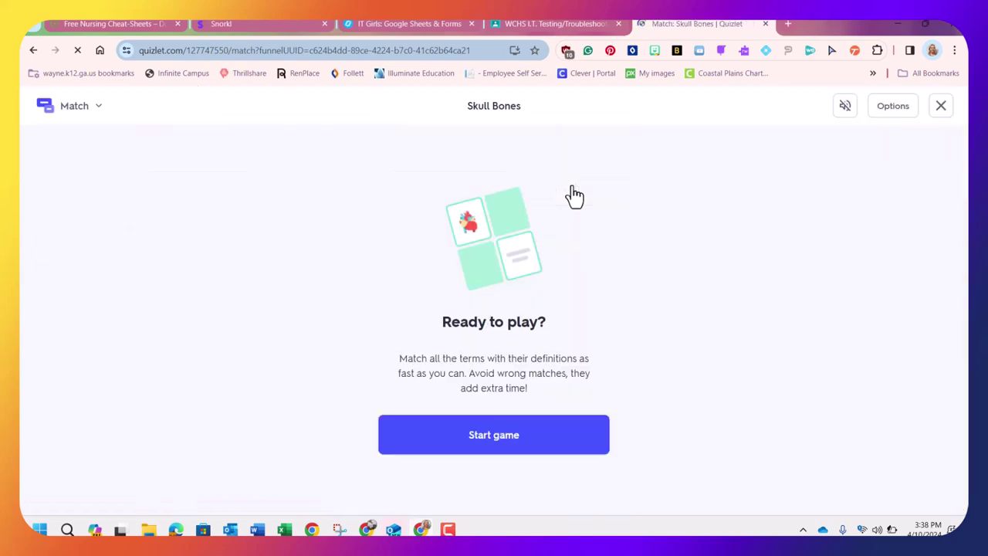
click(491, 438)
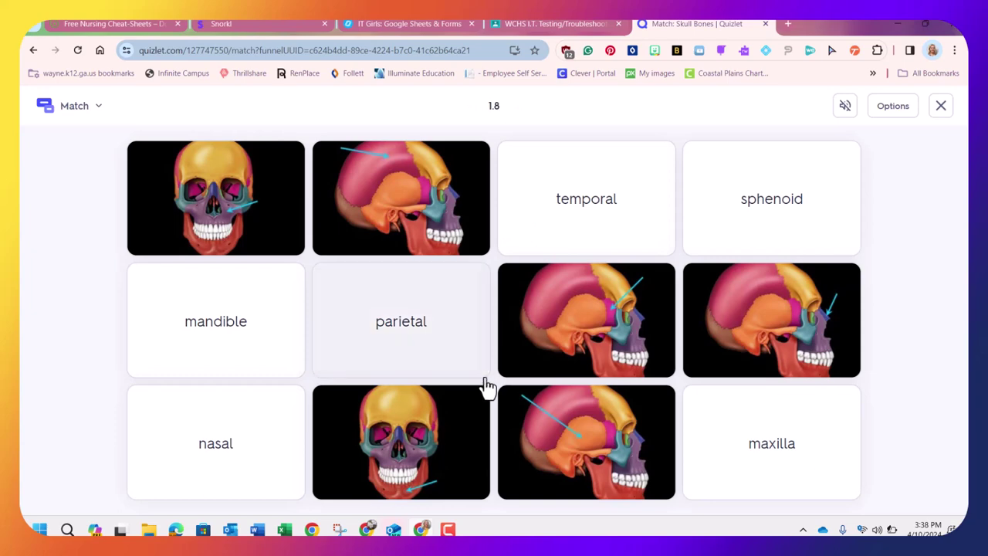
- Match the terms mandible, temporal and sphenoid with their skull images in the Skull Bones game
click(223, 330)
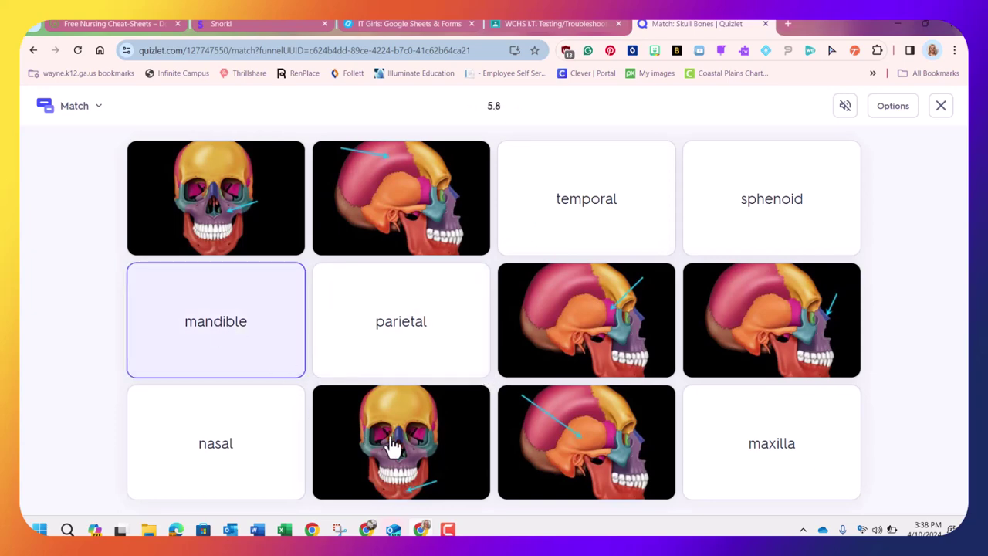
click(401, 450)
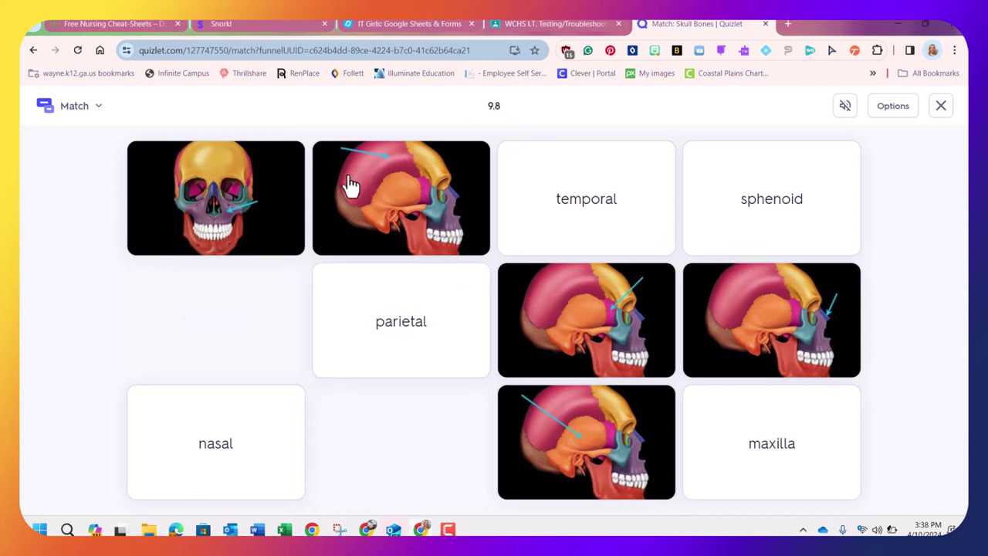
click(588, 205)
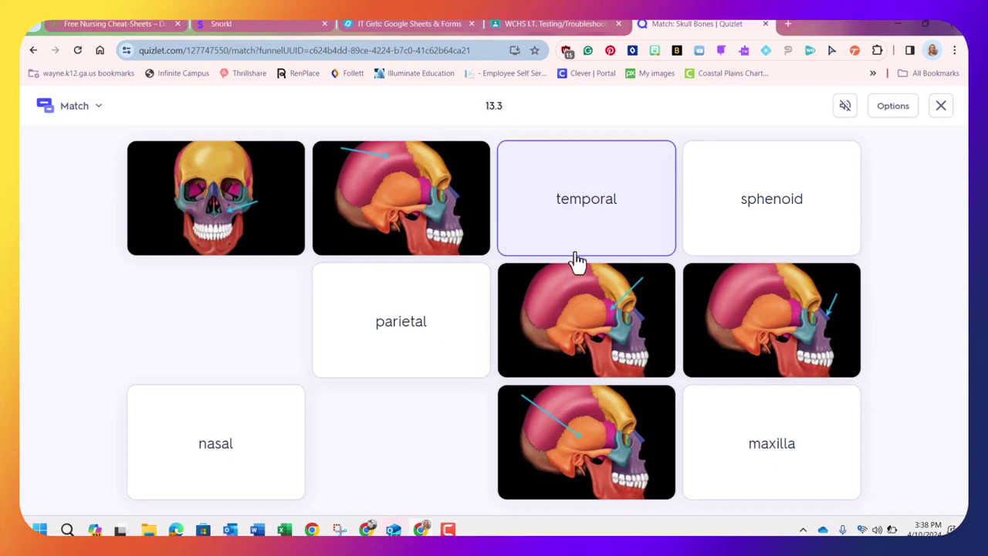
click(563, 419)
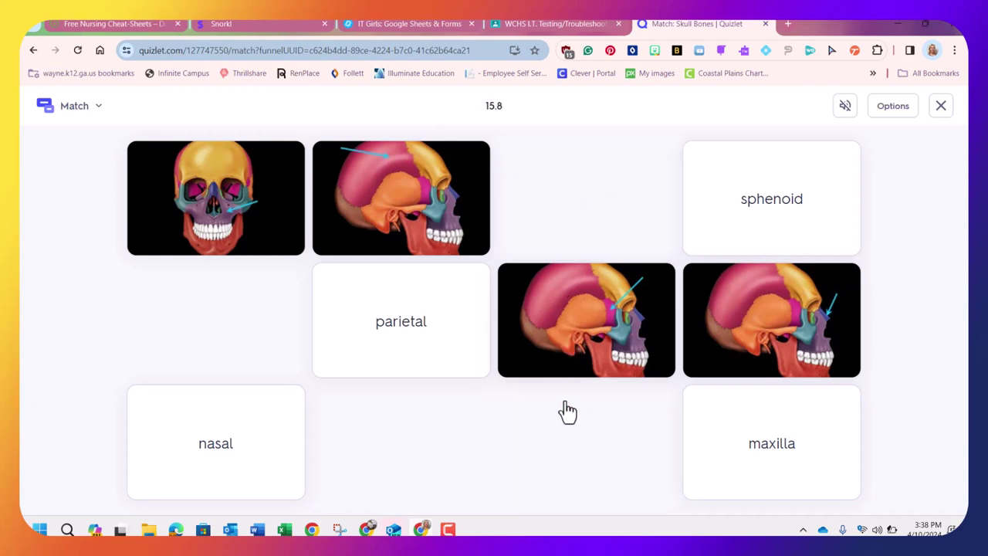
click(734, 202)
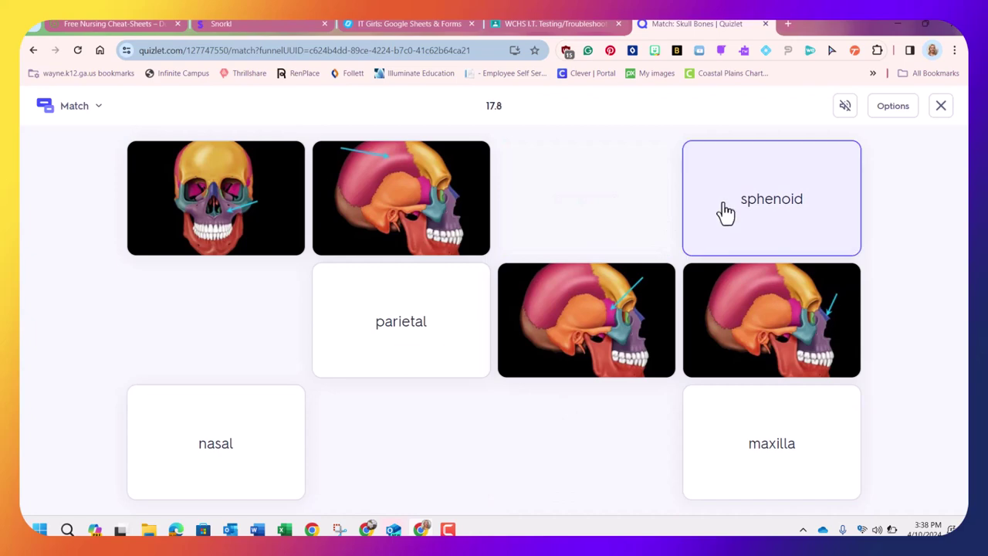
click(587, 323)
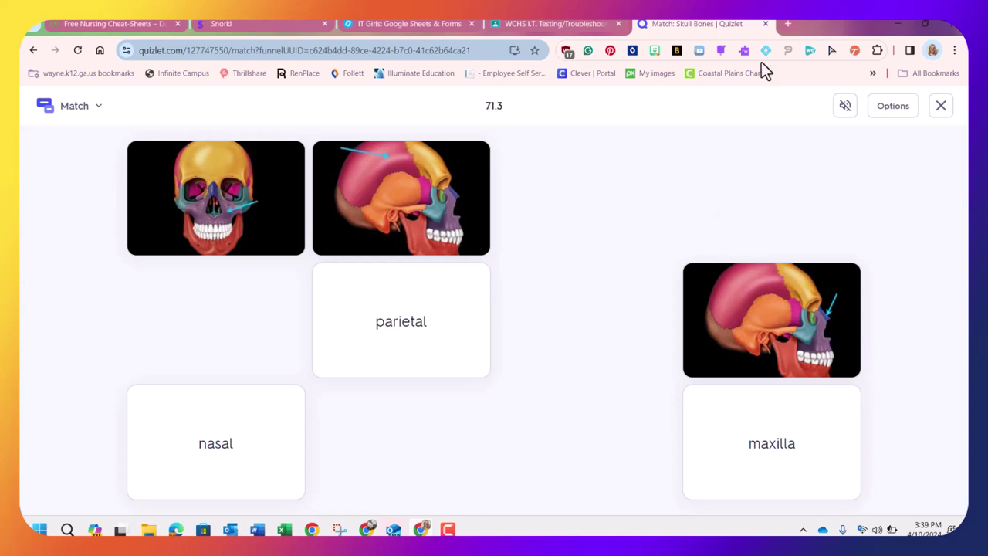
- Close the Quizlet game and Google Classroom pages, and switch to the Nursing Tech Presentation in Canva
click(765, 24)
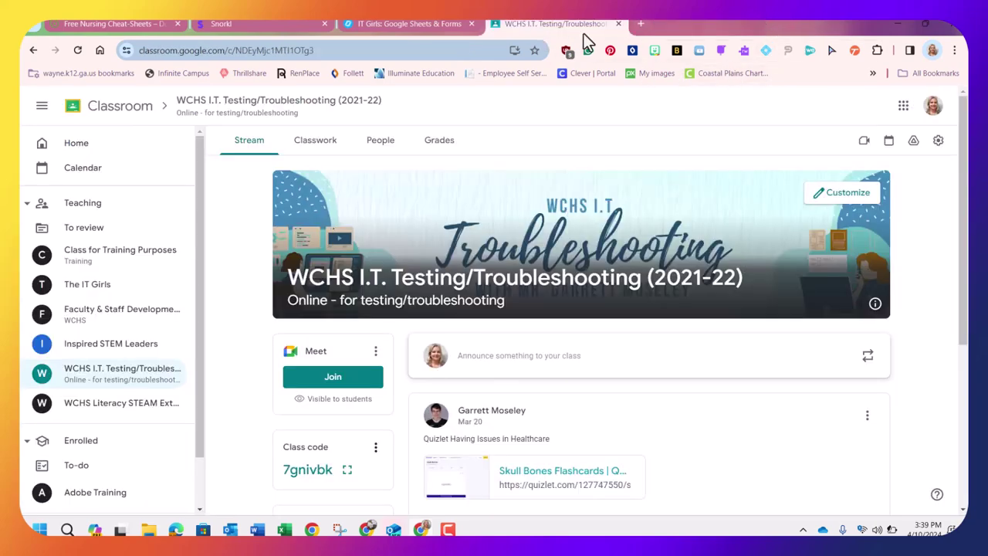
click(618, 24)
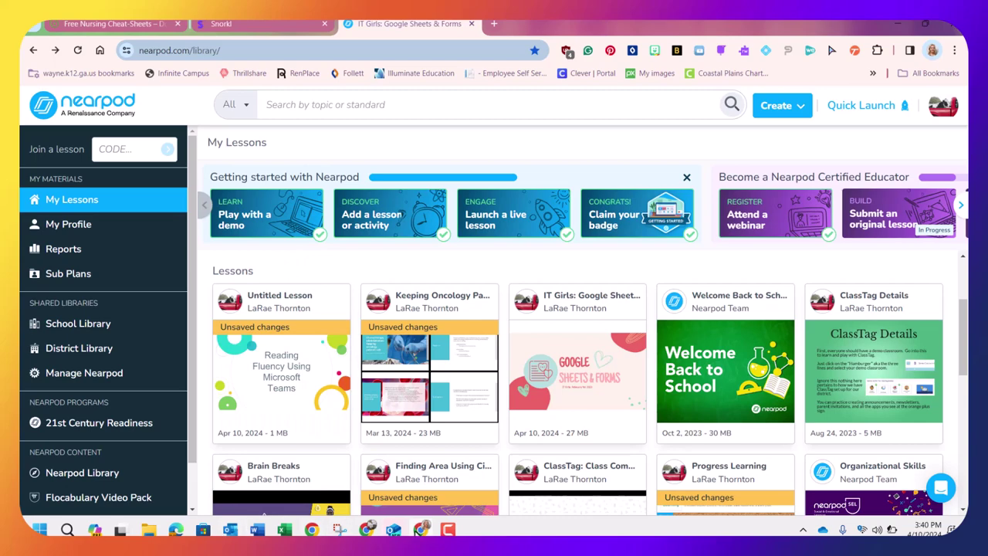
click(393, 529)
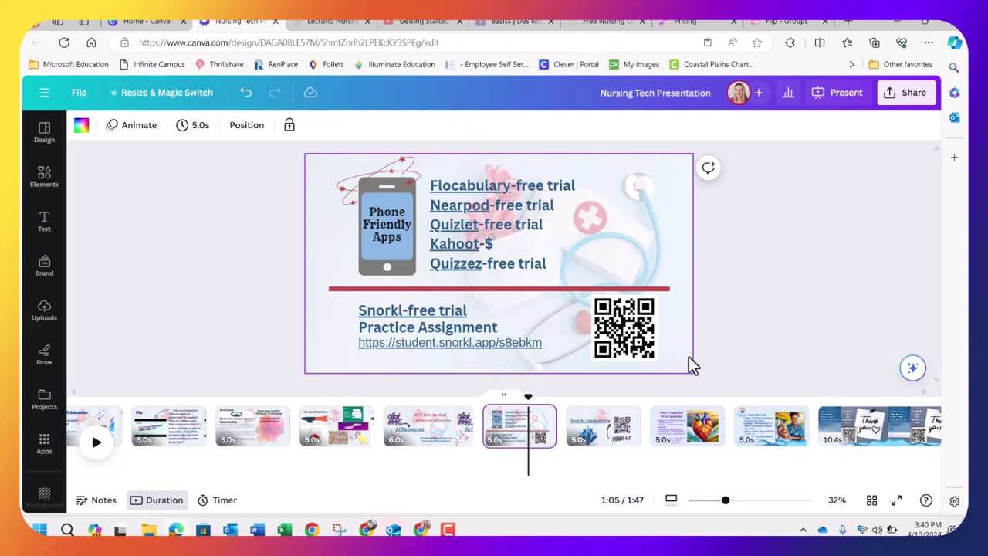
- Show the two heart diagram slides at the end of the presentation, ending on the one comparing the labelled and numbered hearts
drag(709, 480, 896, 453)
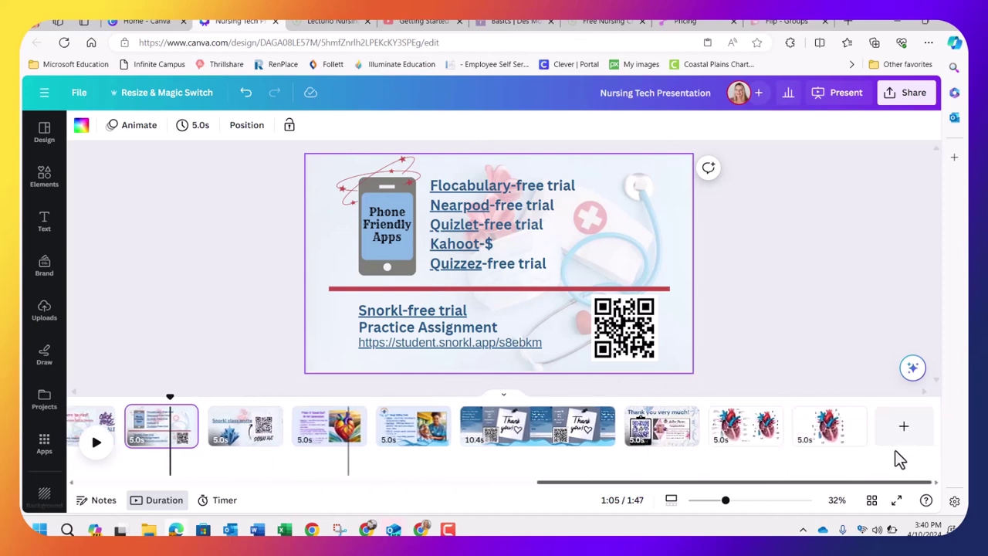
click(745, 430)
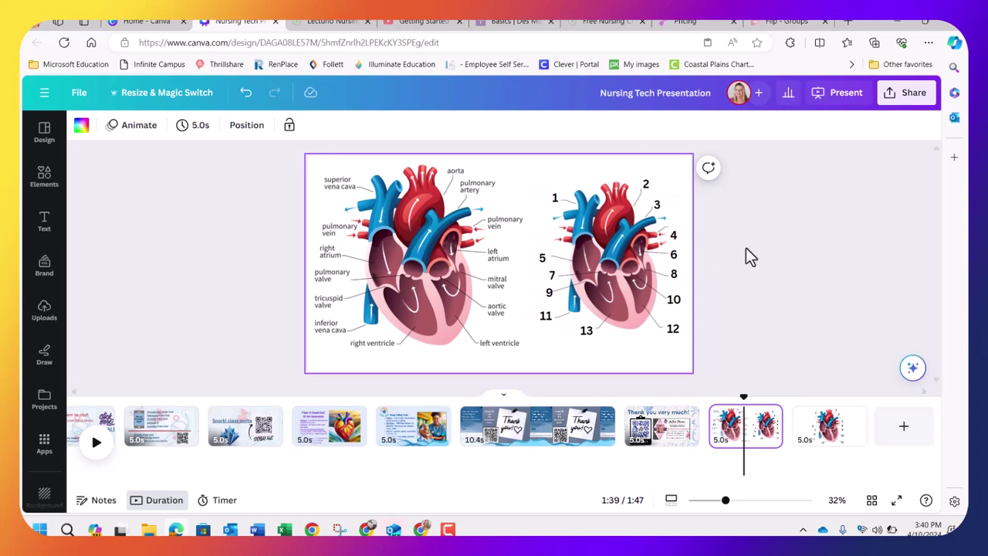
click(836, 433)
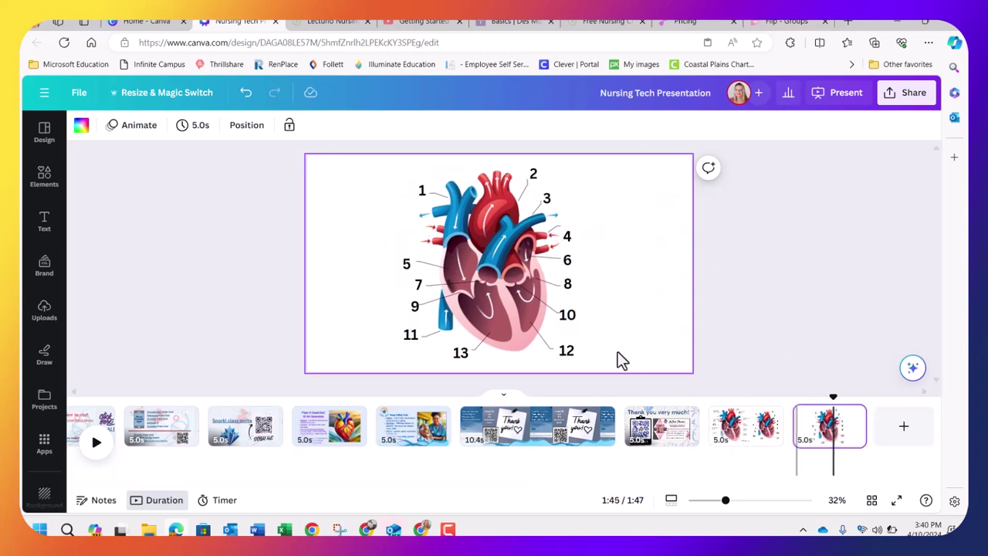
click(726, 435)
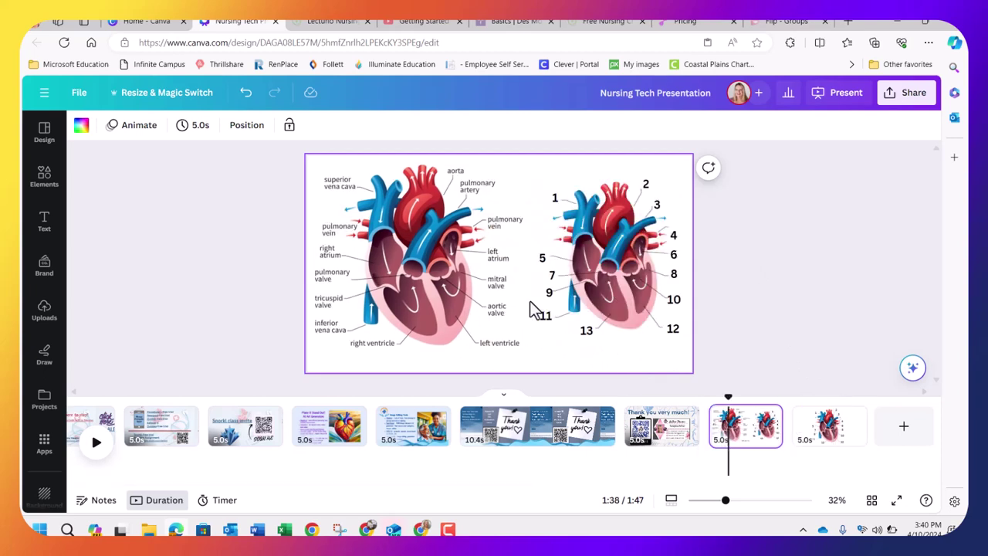
- Erase the "superior vena cava" label from the labelled heart image with Magic Eraser and show the numbered heart slide
click(446, 264)
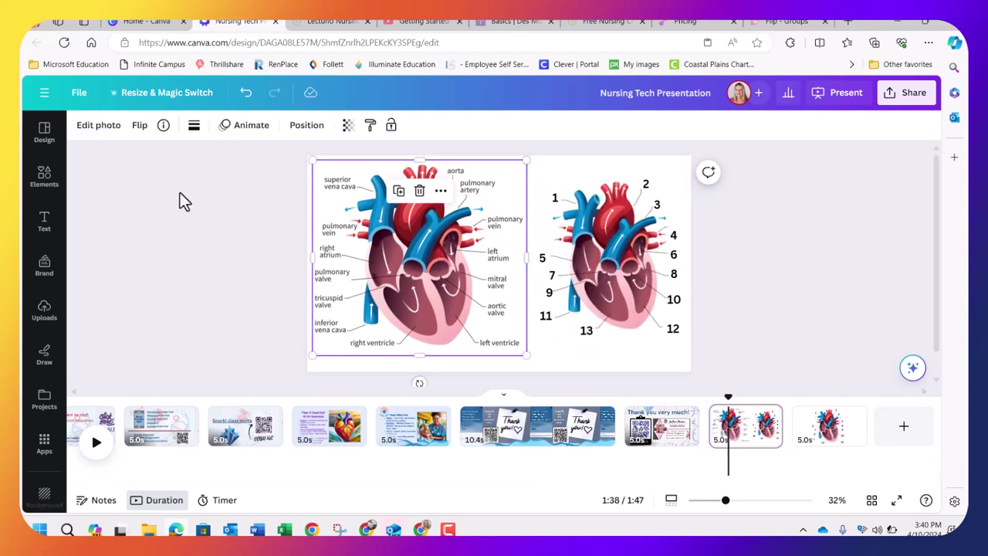
click(98, 125)
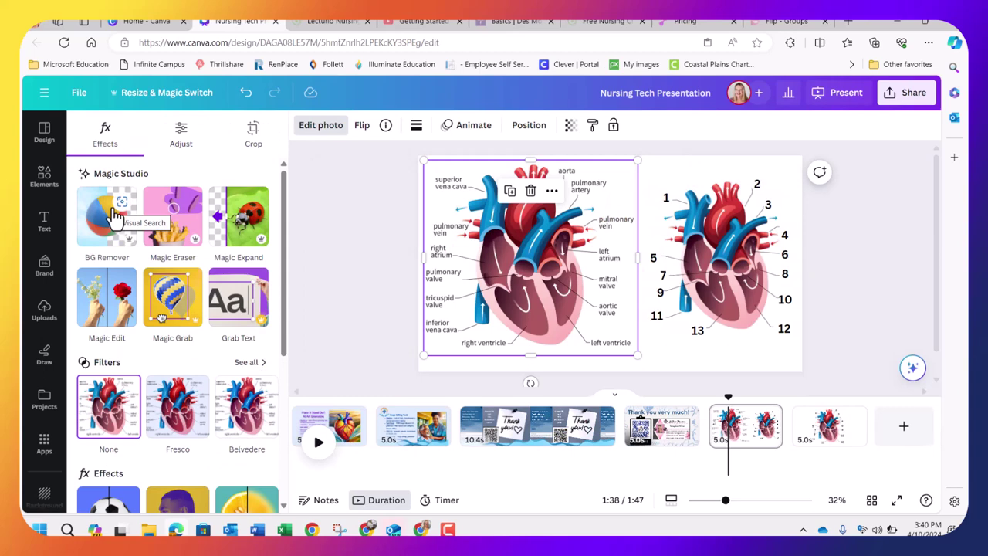
click(175, 214)
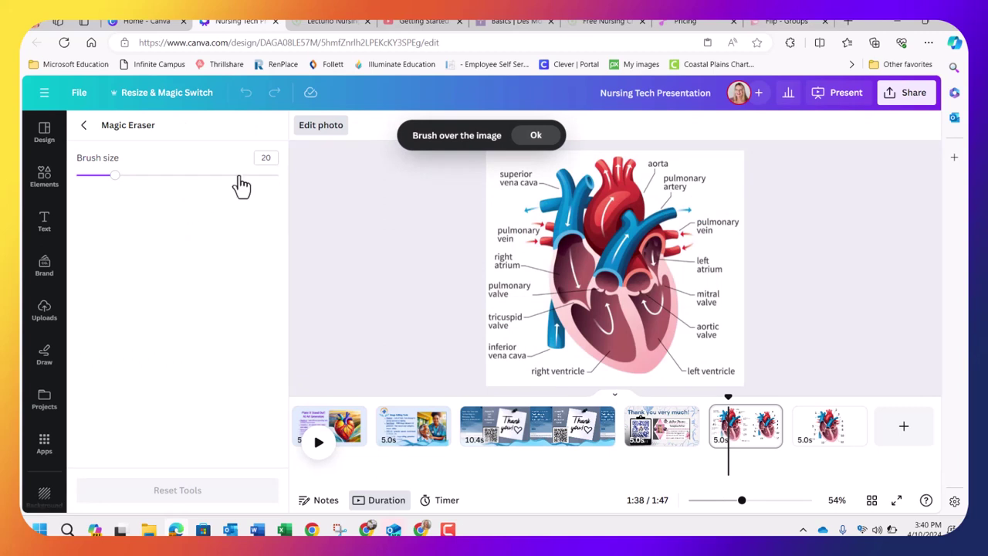
mouse_move(511, 174)
mouse_down()
mouse_move(502, 193)
mouse_move(539, 176)
mouse_move(507, 182)
mouse_up()
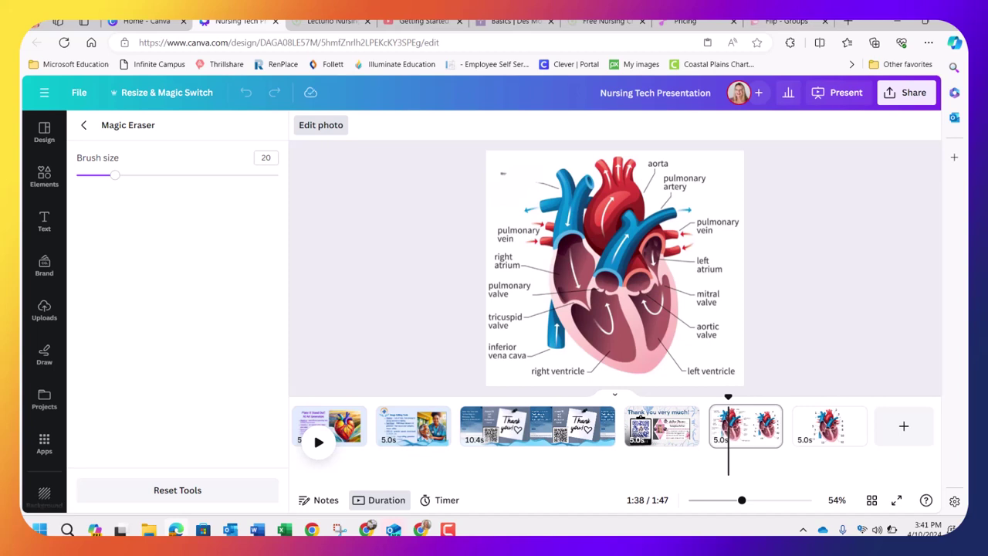
click(859, 440)
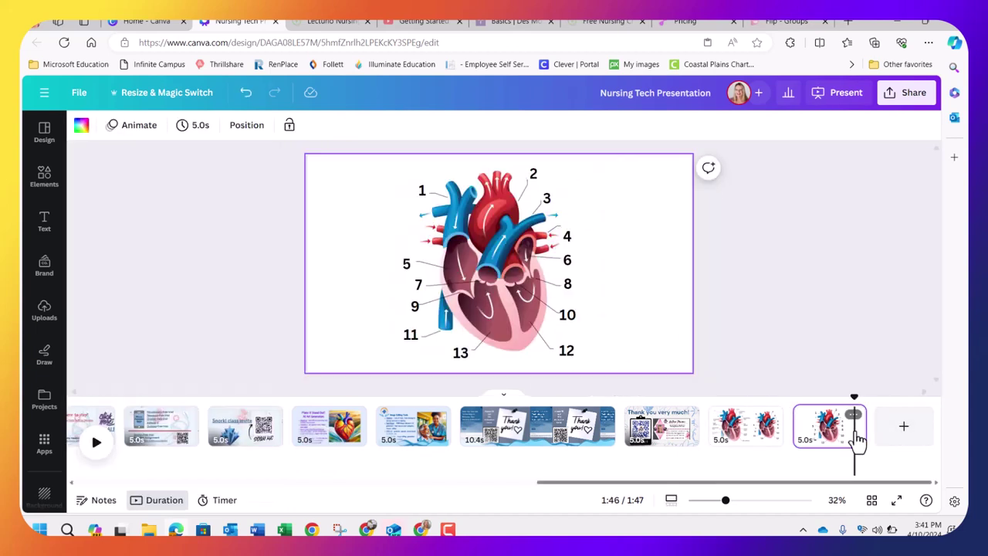
click(752, 436)
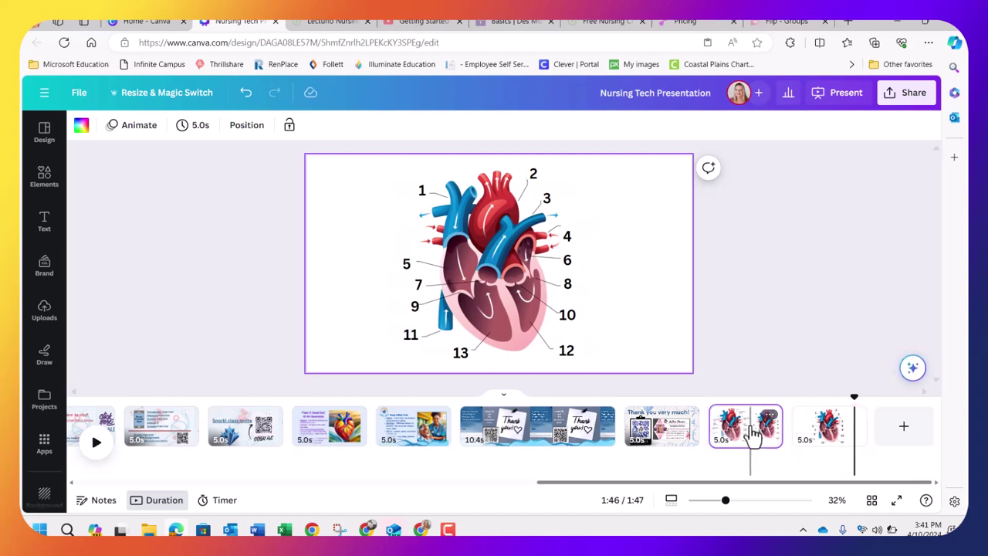
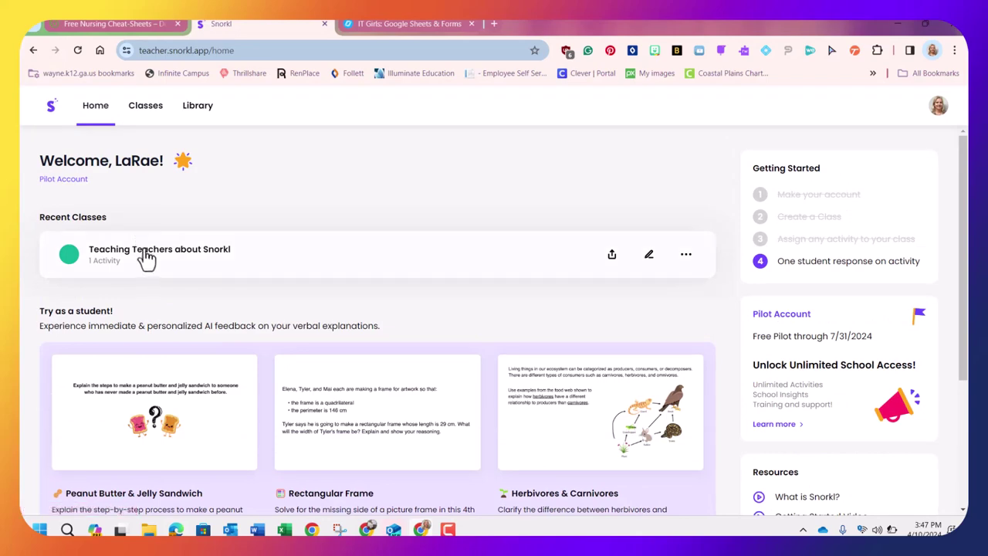
- Look over the try-as-a-student activities on the Snorkl home page, the Classes list and My Library
scroll(176, 414, down, 1)
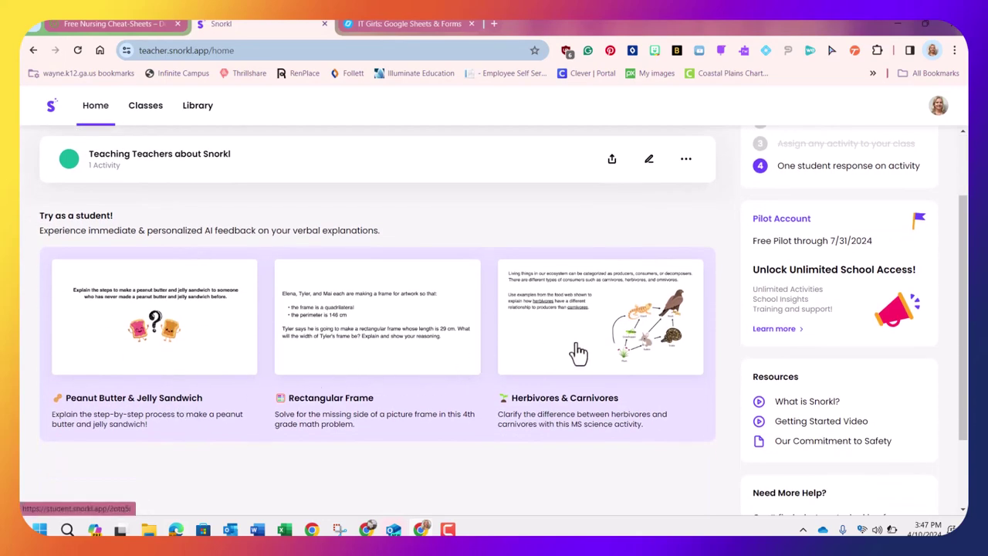
scroll(579, 353, up, 1)
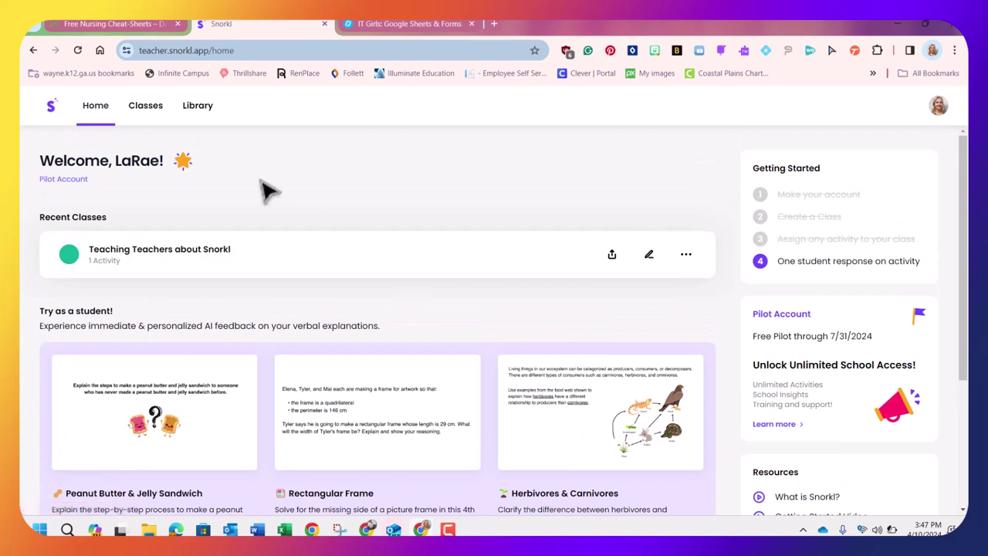
click(149, 110)
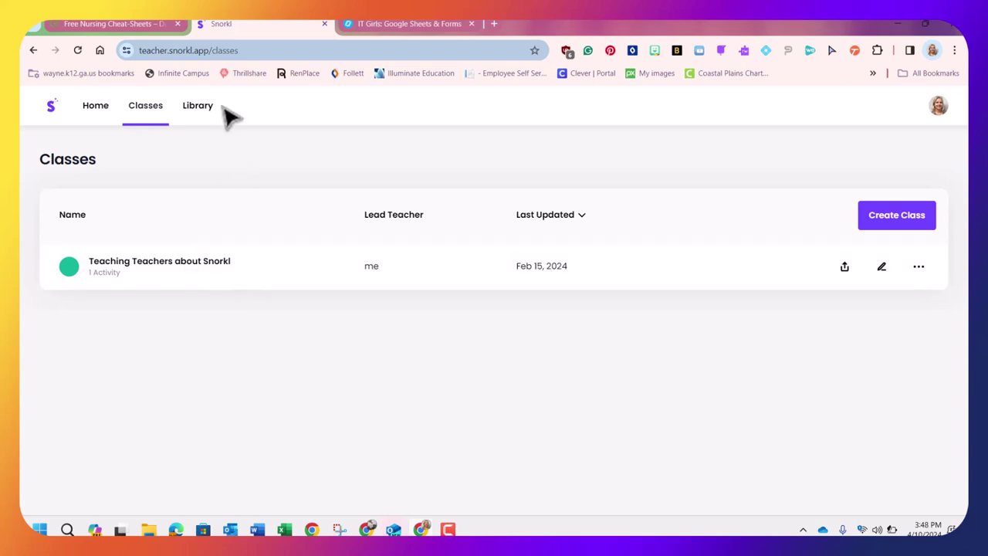
click(197, 112)
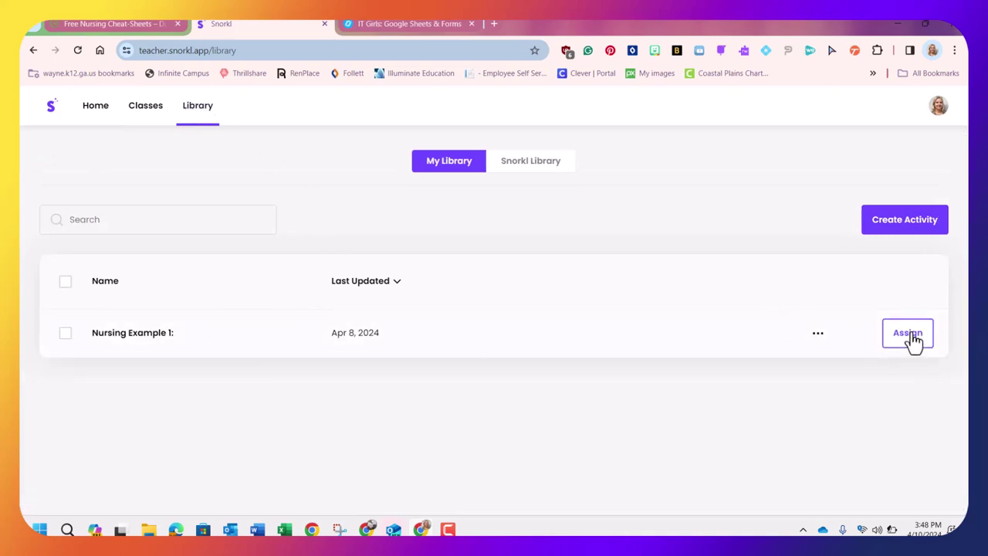
- Open the Nursing Example 1 activity from the library and review its numbered heart whiteboard and student instructions
click(128, 337)
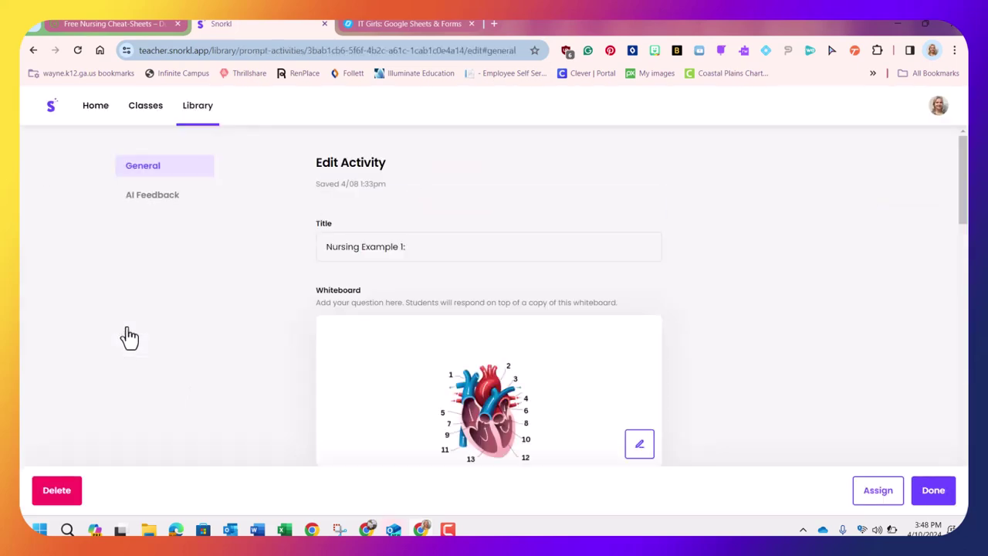
scroll(749, 240, down, 2)
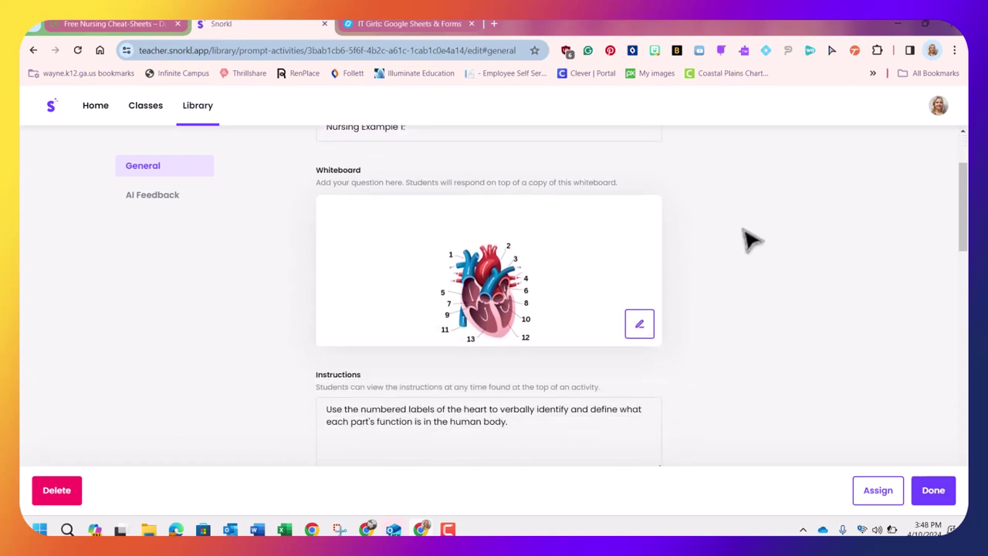
scroll(749, 241, up, 3)
scroll(748, 240, down, 3)
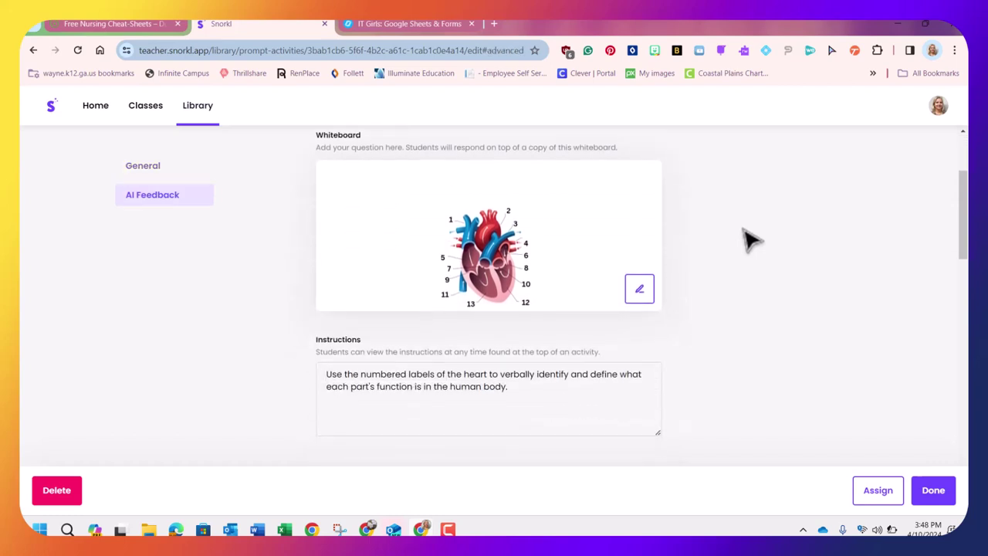
scroll(749, 241, down, 2)
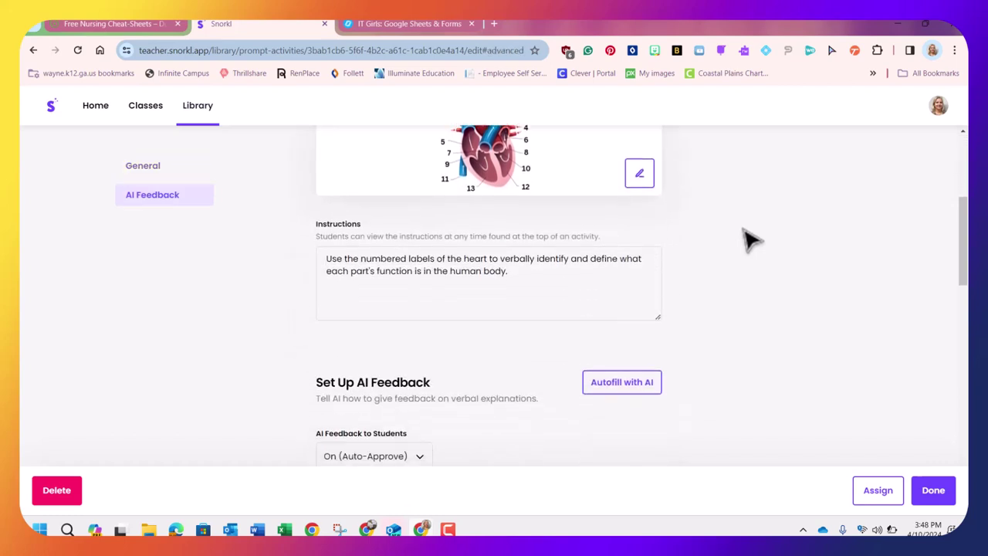
- Examine the activity's AI feedback setup, including the subject, grade, prompt and full expected answer, and return to the general settings
scroll(749, 241, down, 2)
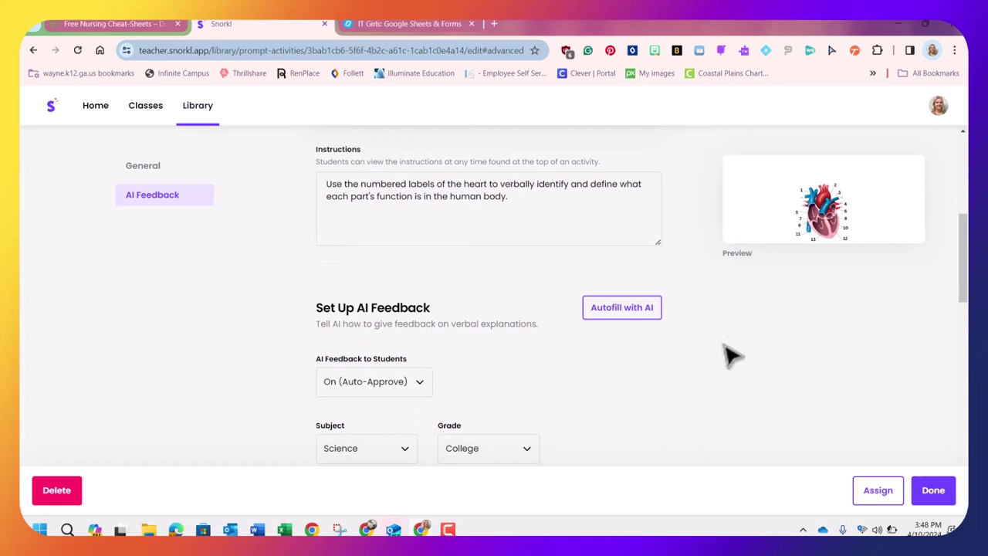
scroll(730, 354, down, 3)
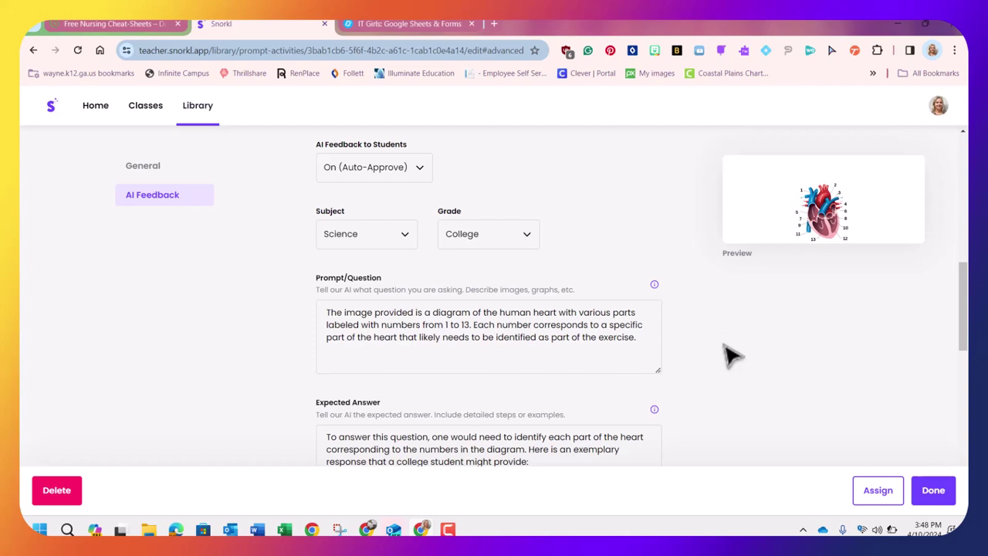
scroll(730, 353, down, 3)
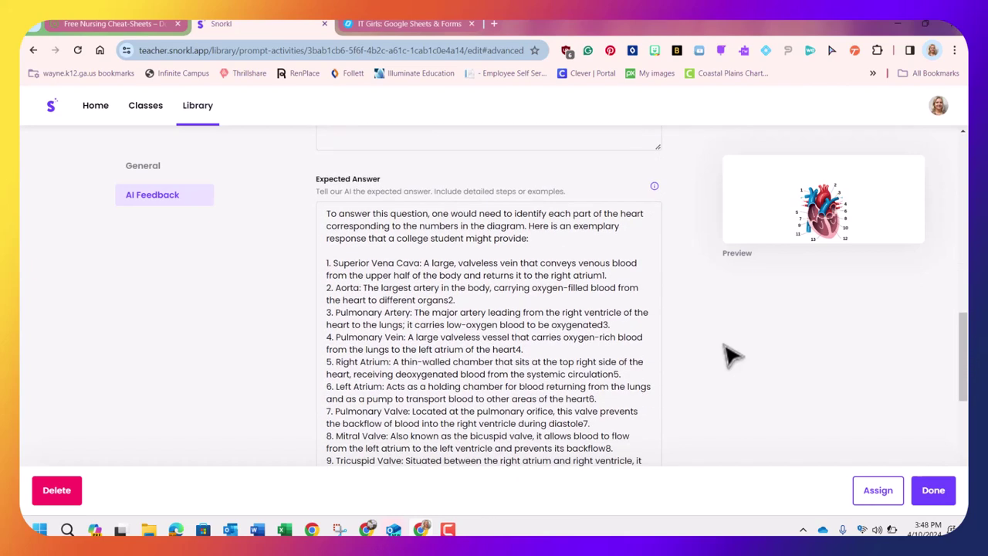
scroll(734, 354, down, 1)
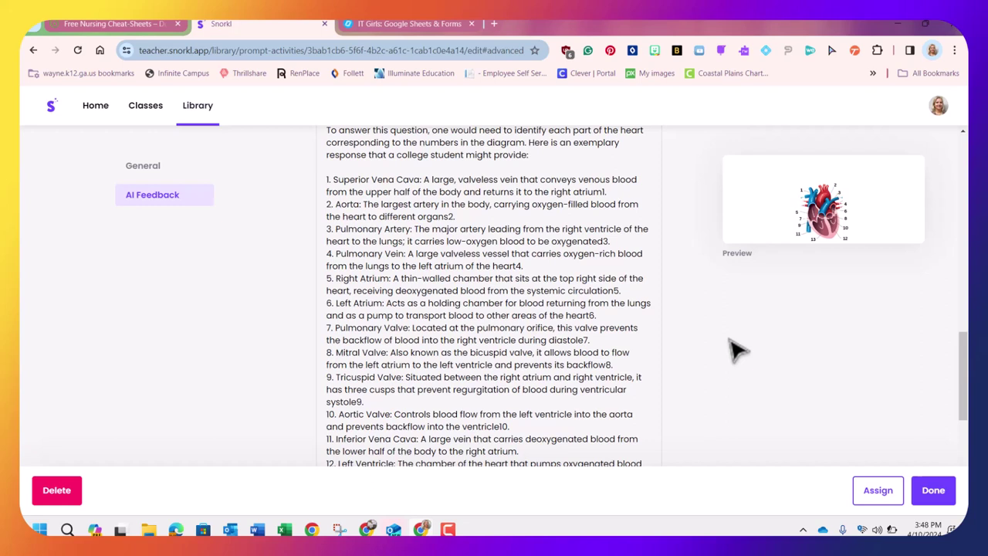
scroll(737, 350, down, 3)
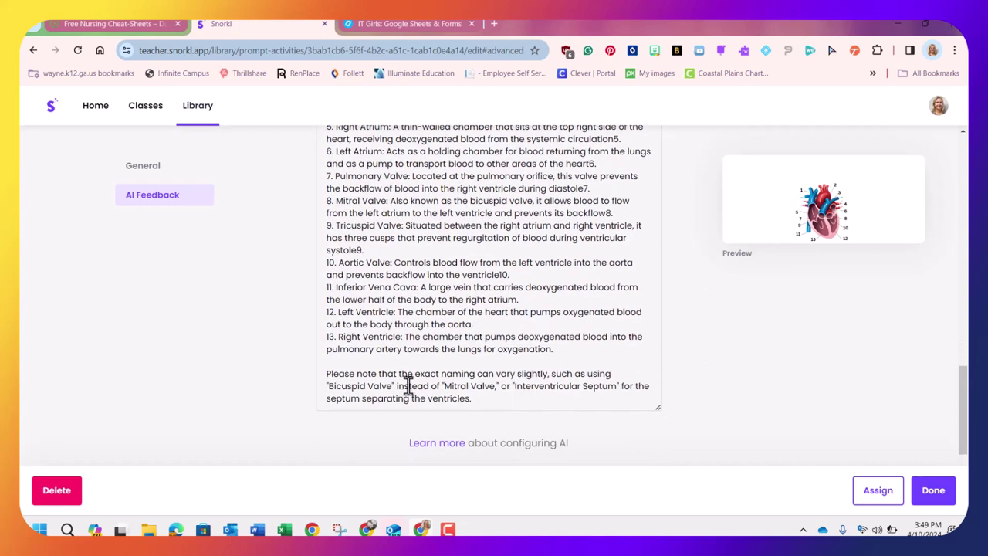
click(493, 386)
text(,)
scroll(733, 337, up, 4)
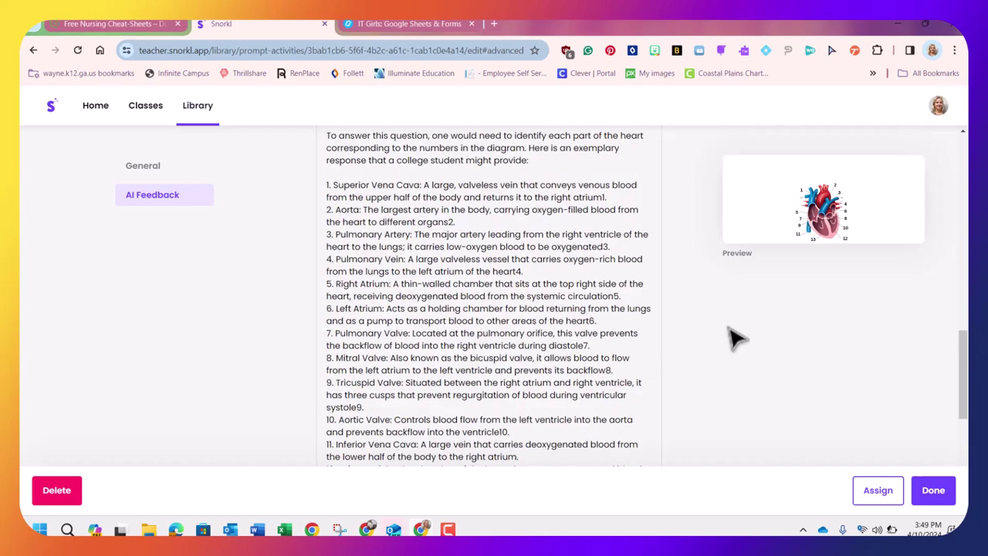
scroll(733, 338, up, 6)
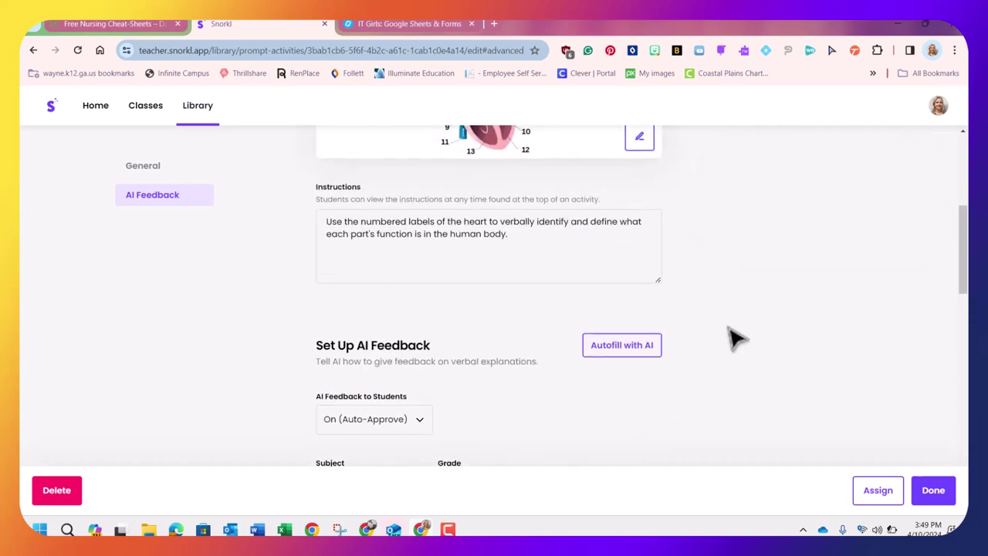
scroll(734, 337, up, 4)
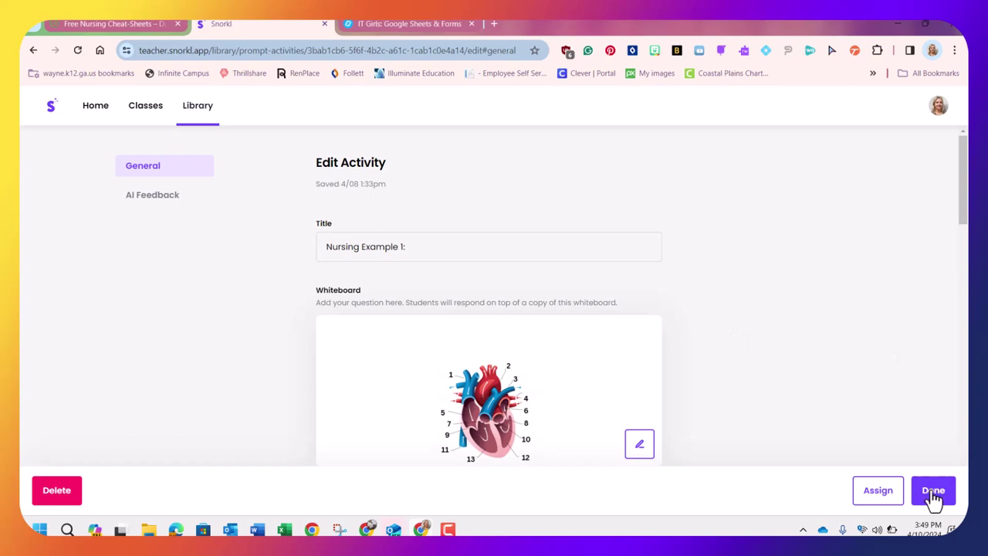
- Assign the Nursing Example 1 activity to the class Teaching Teachers about Snorkl and finish editing the activity
click(880, 501)
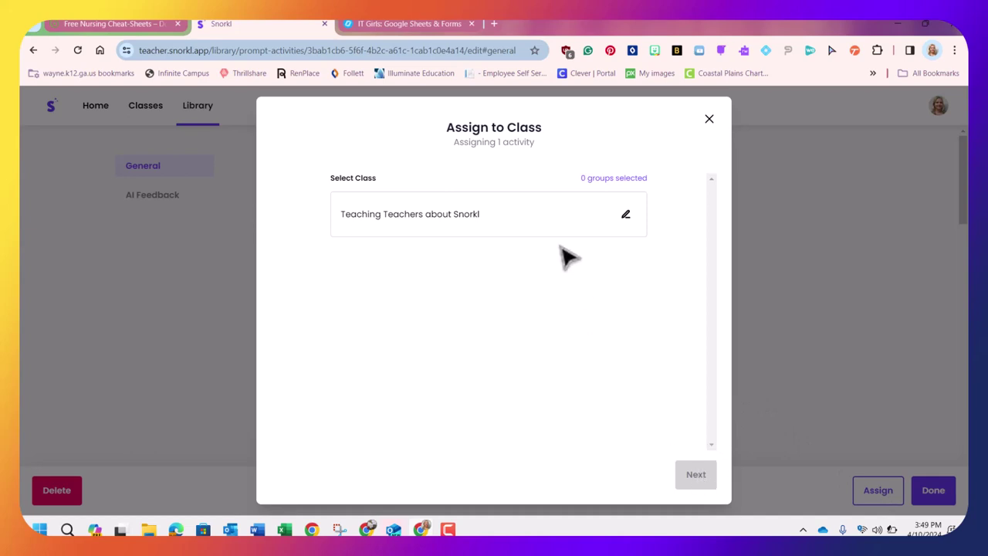
click(529, 218)
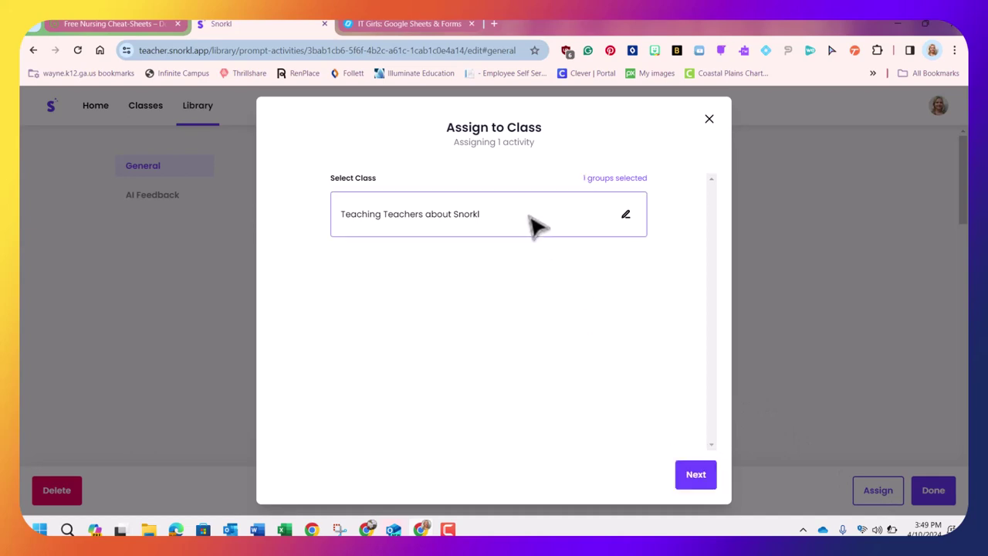
click(695, 487)
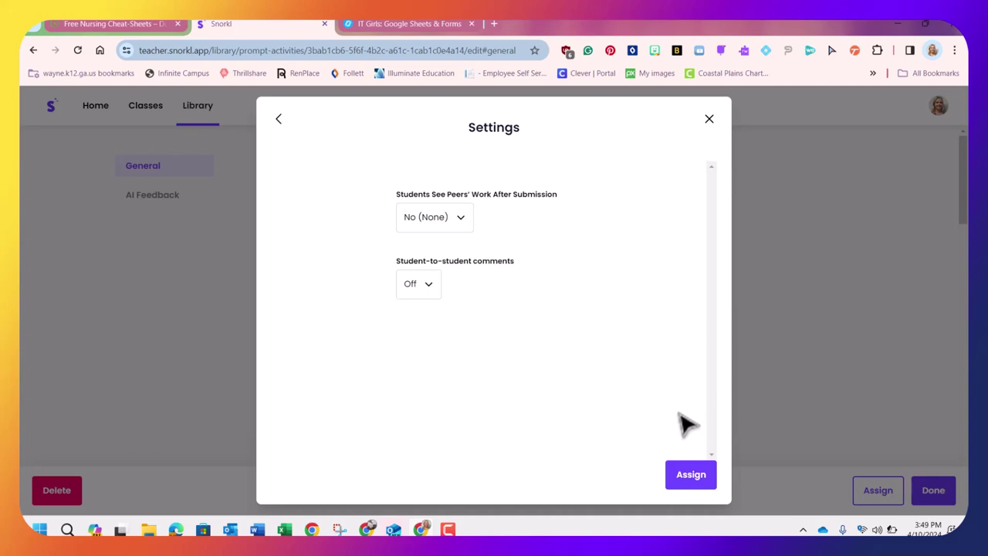
click(694, 482)
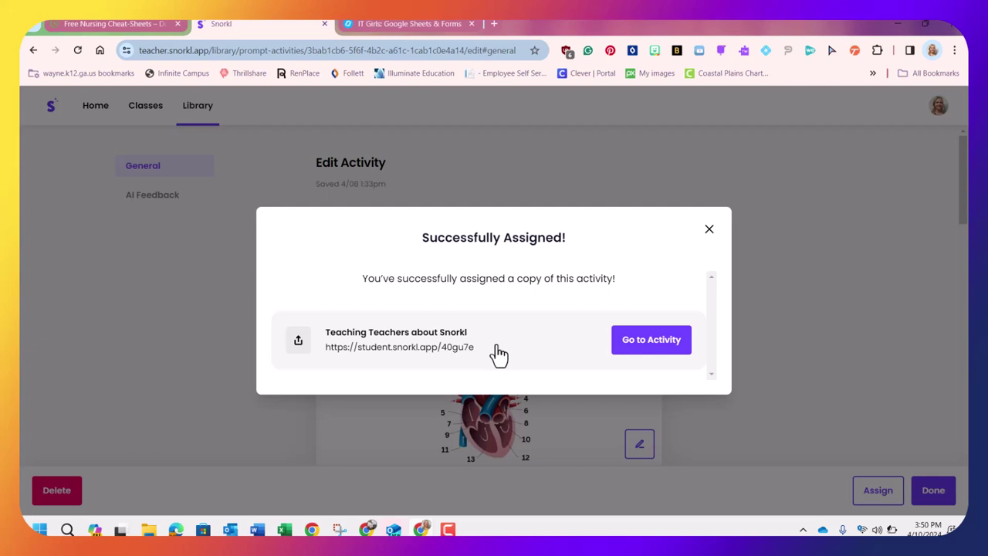
click(710, 231)
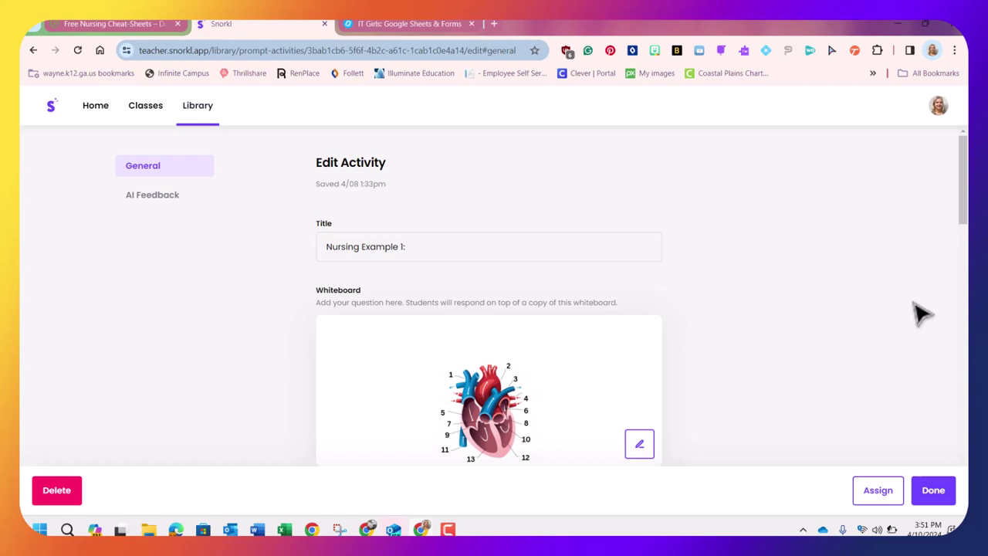
click(936, 502)
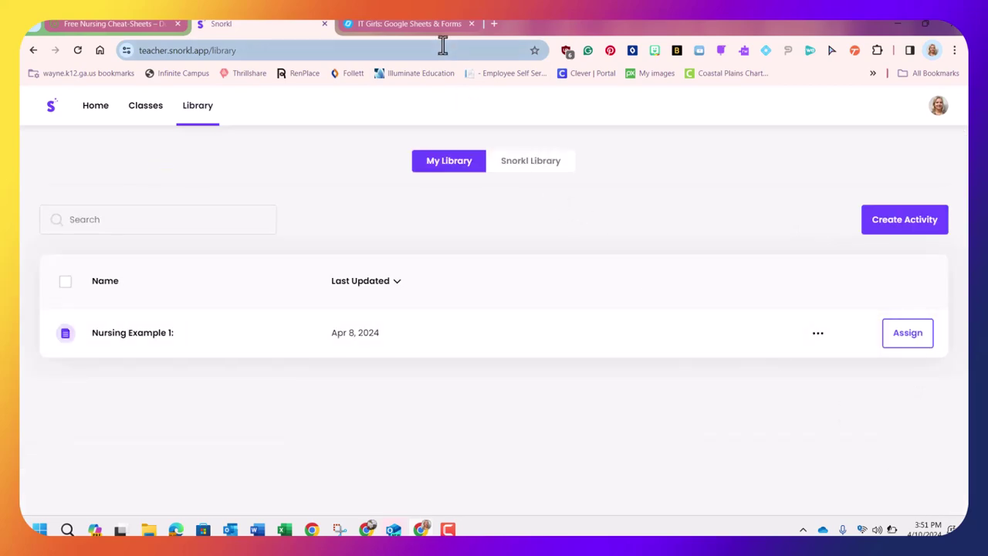
- Close the Nearpod page, switch to the Nursing Tech Presentation in Canva and show the "Make It Stand Out! AI Art Generators" slide
click(434, 24)
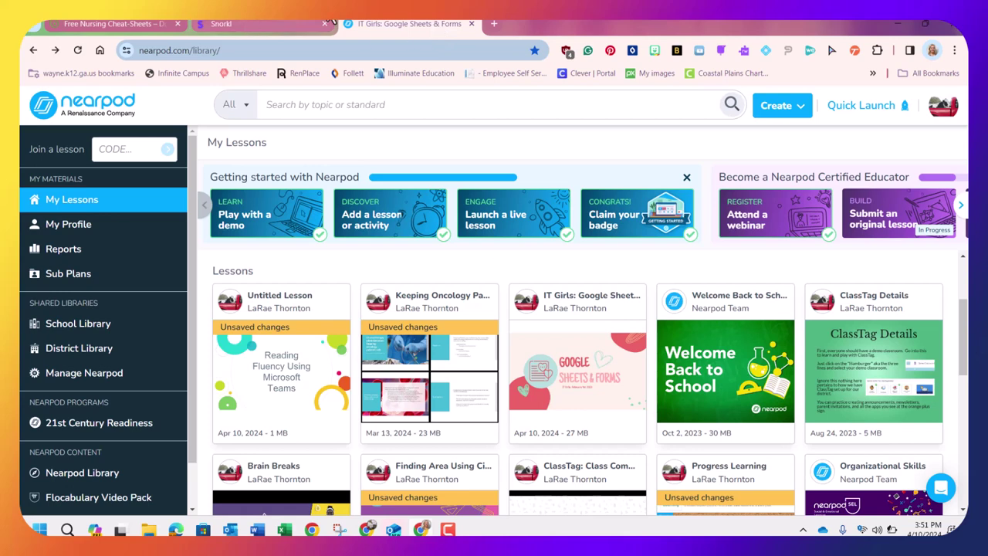
click(470, 24)
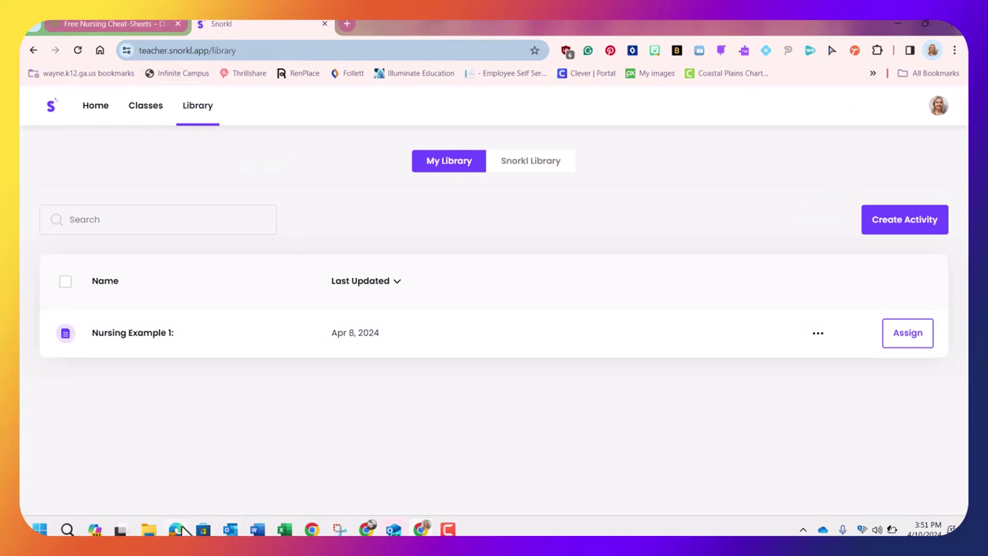
mouse_move(182, 531)
mouse_move(407, 535)
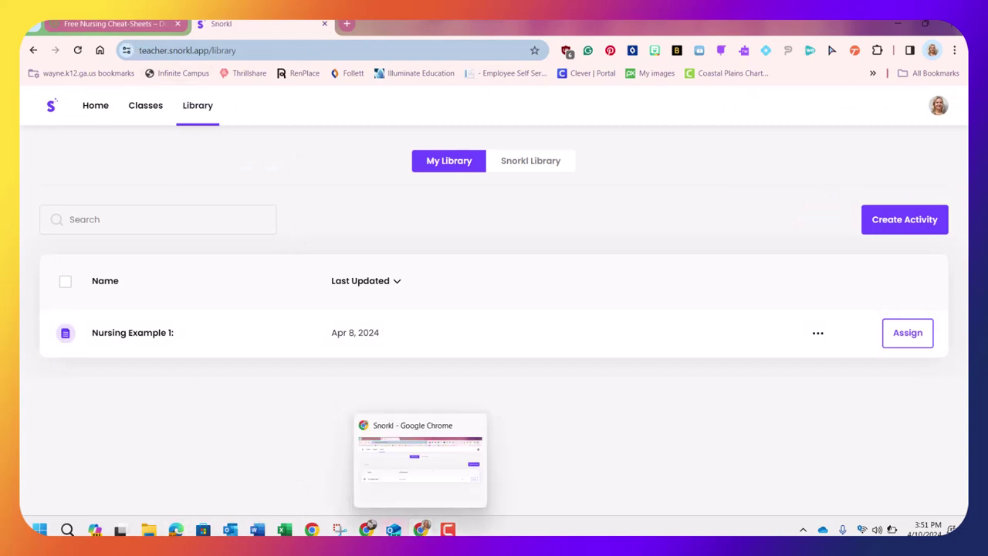
click(176, 529)
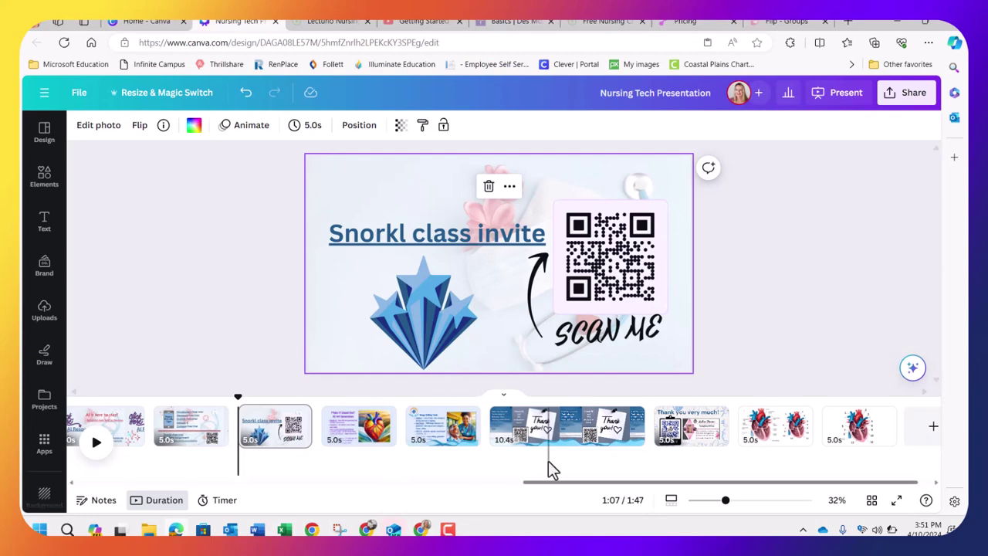
click(346, 433)
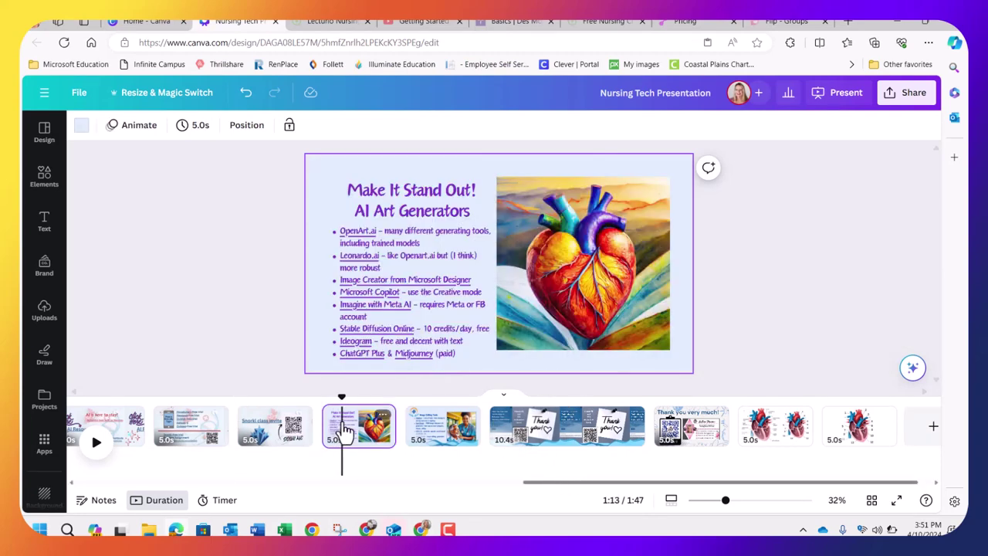